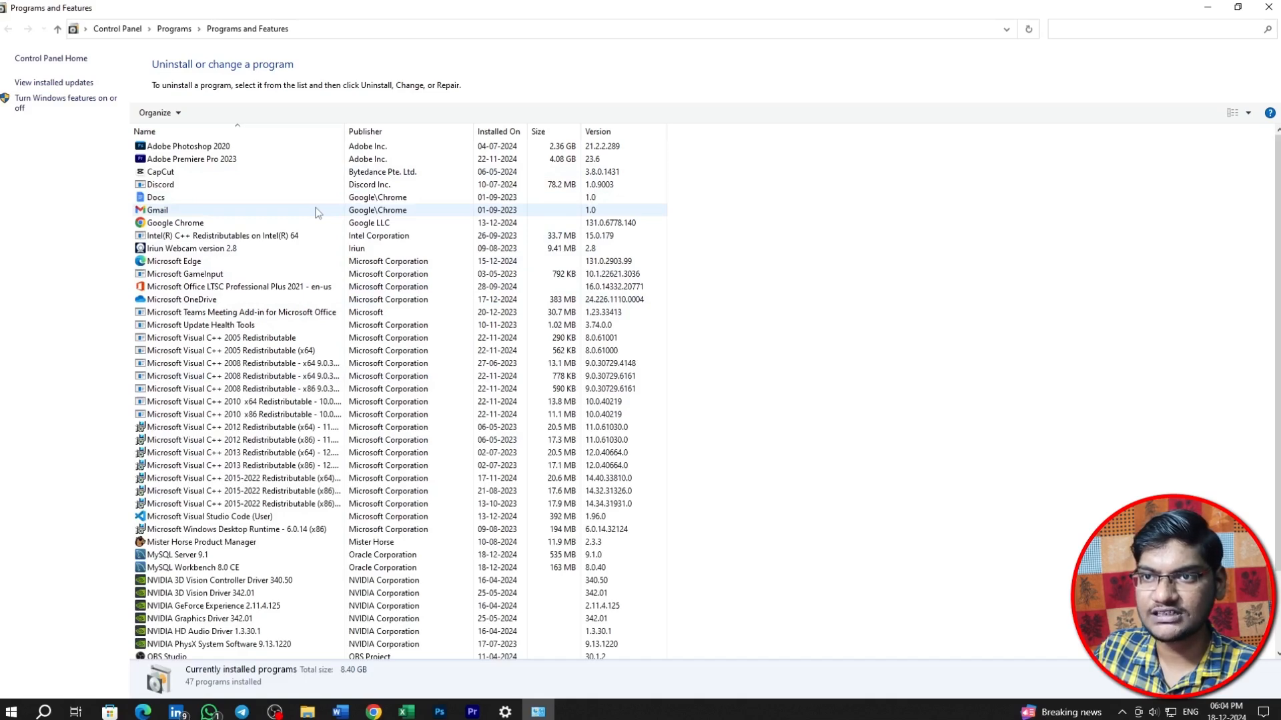
# Uninstall Microsoft Office LTSC Professional Plus 2021 - en-us and refresh the list of installed programs.
pyautogui.scroll(-2, 316, 212)
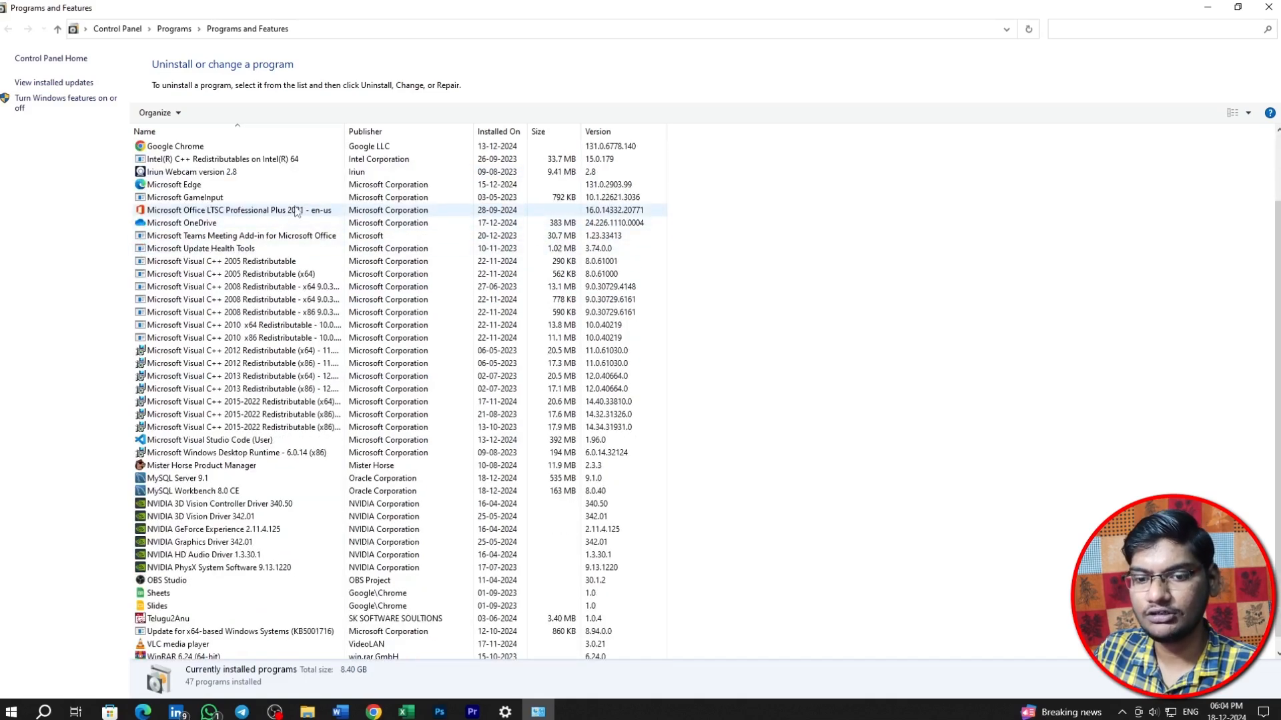
pyautogui.click(298, 212)
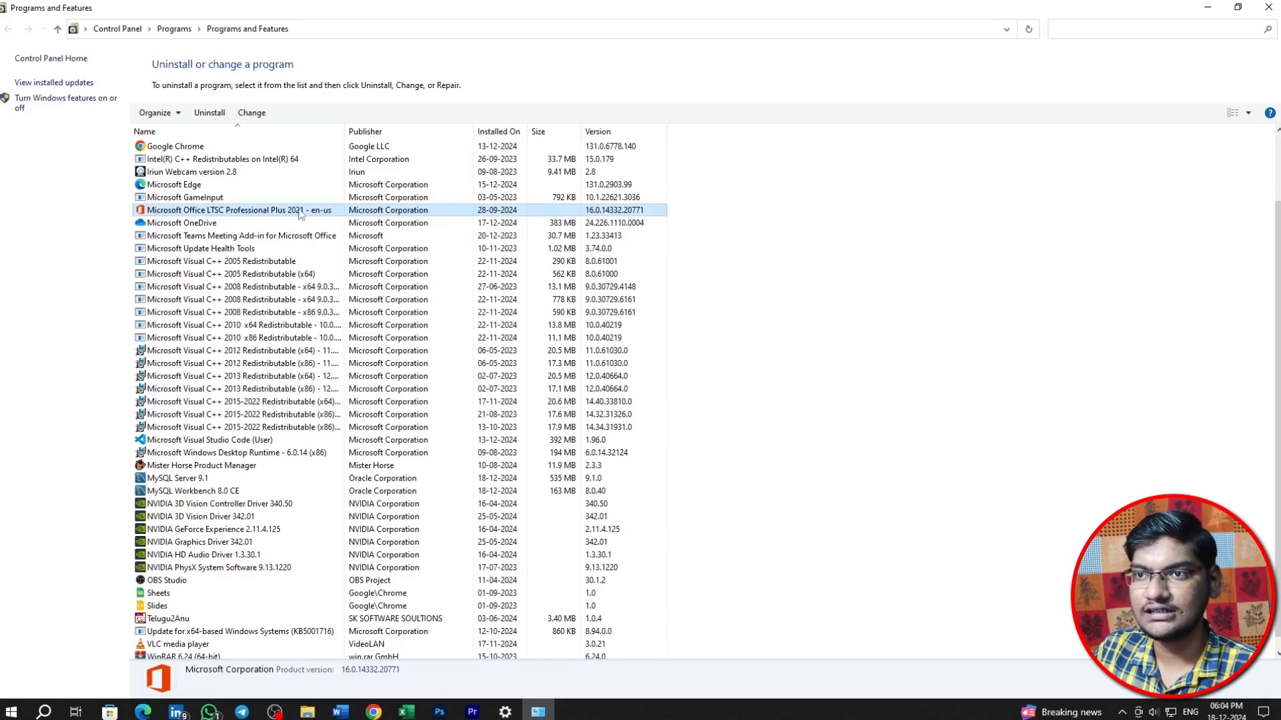
pyautogui.rightClick(301, 214)
pyautogui.click(332, 222)
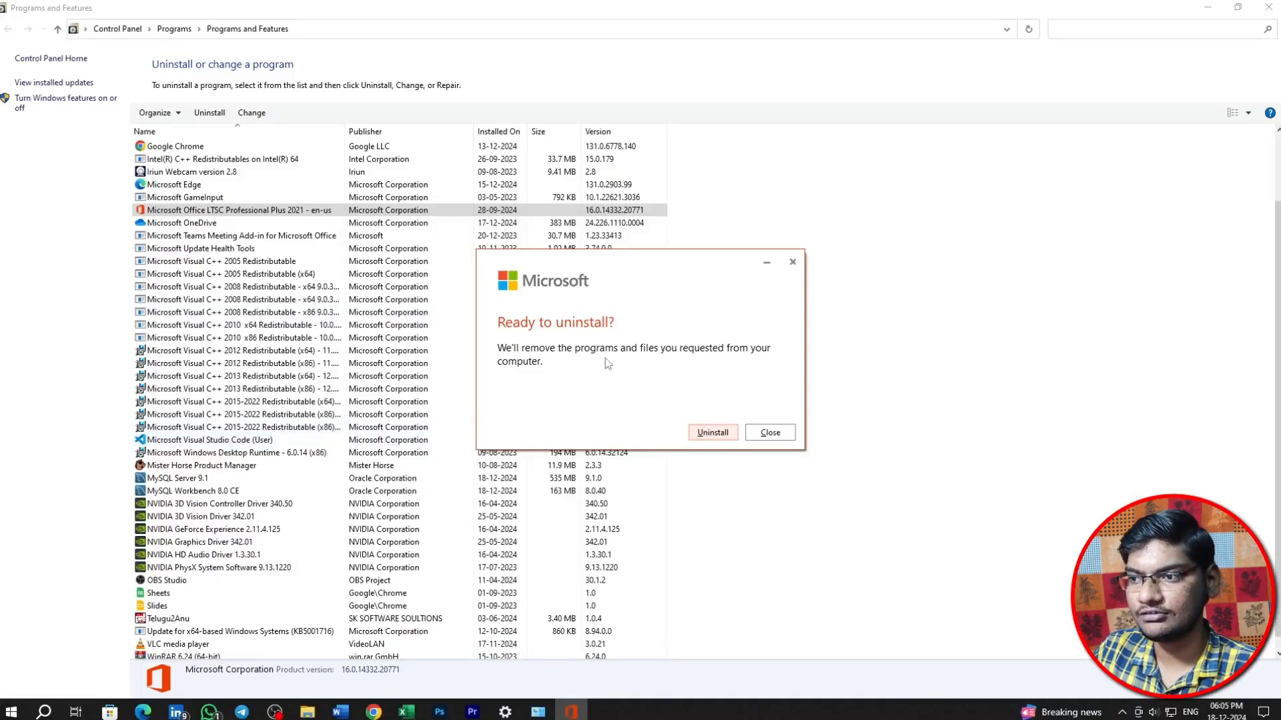
pyautogui.click(726, 434)
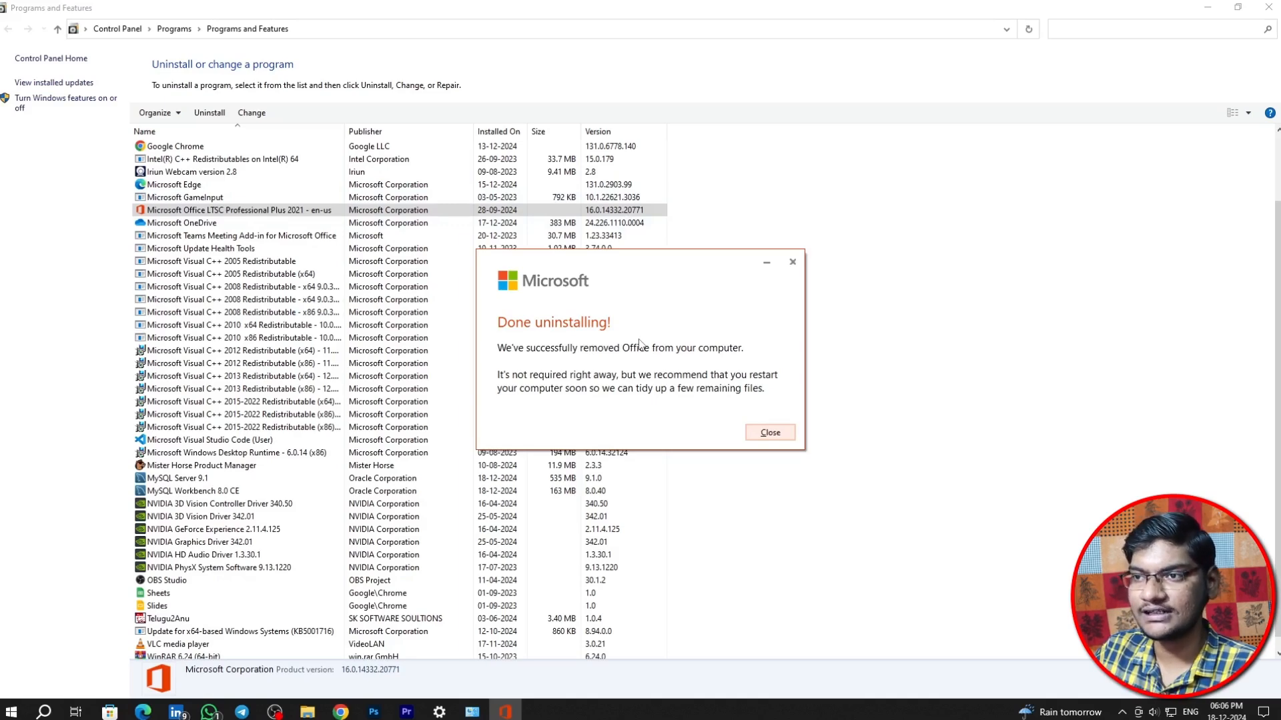
pyautogui.click(770, 432)
pyautogui.rightClick(865, 304)
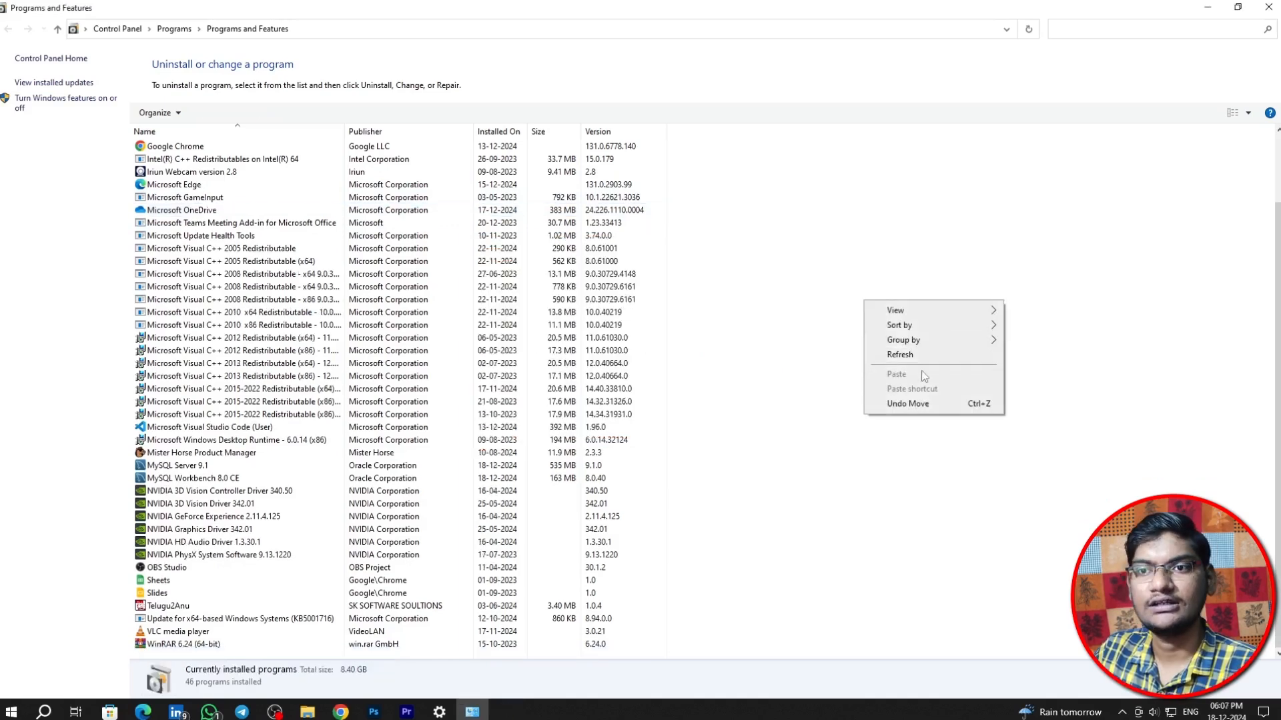
pyautogui.click(922, 360)
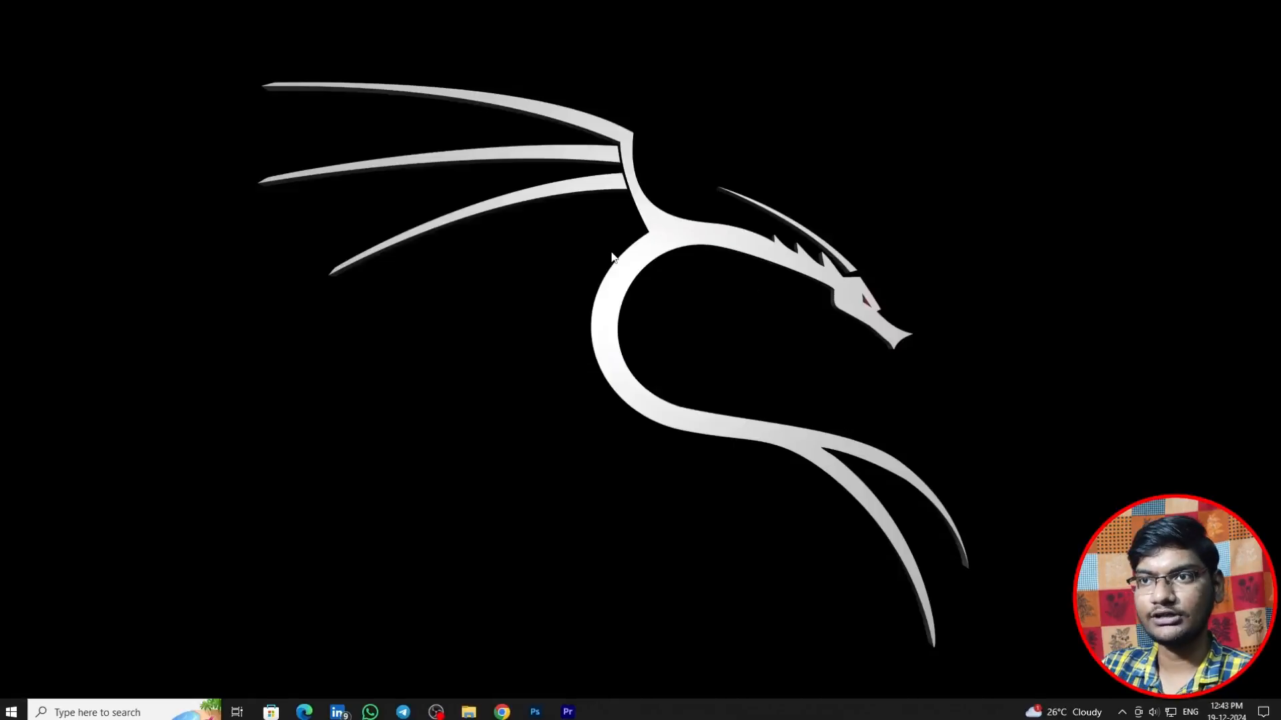
pyautogui.rightClick(613, 257)
pyautogui.click(648, 292)
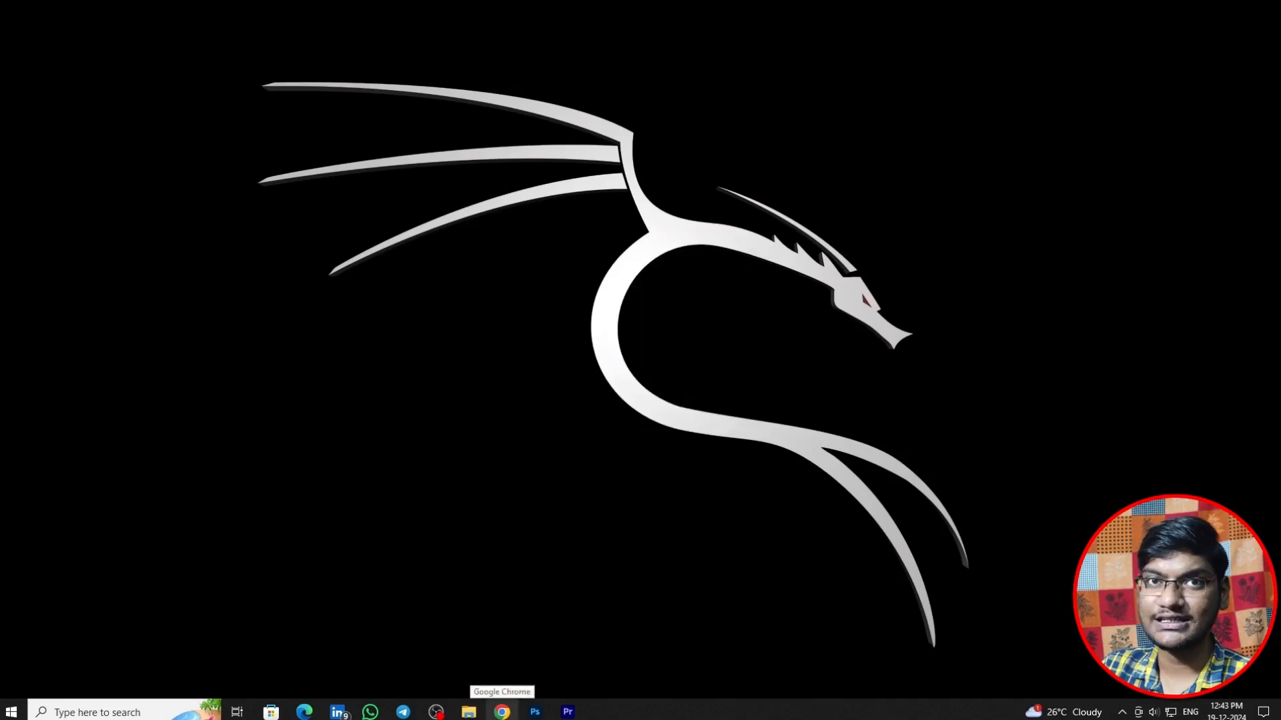
# Switch to Google Chrome, search for "office deployment tool" and download the Office Deployment Tool from Microsoft's Download Center.
pyautogui.click(501, 712)
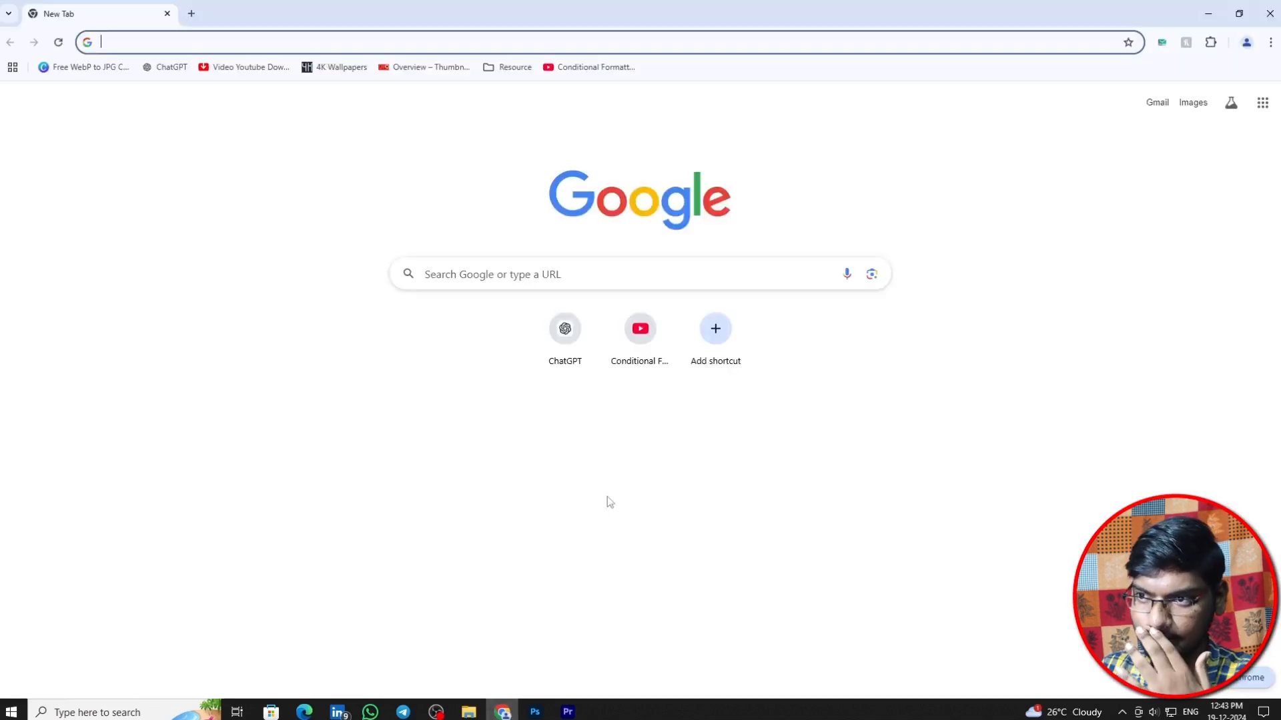
pyautogui.click(535, 278)
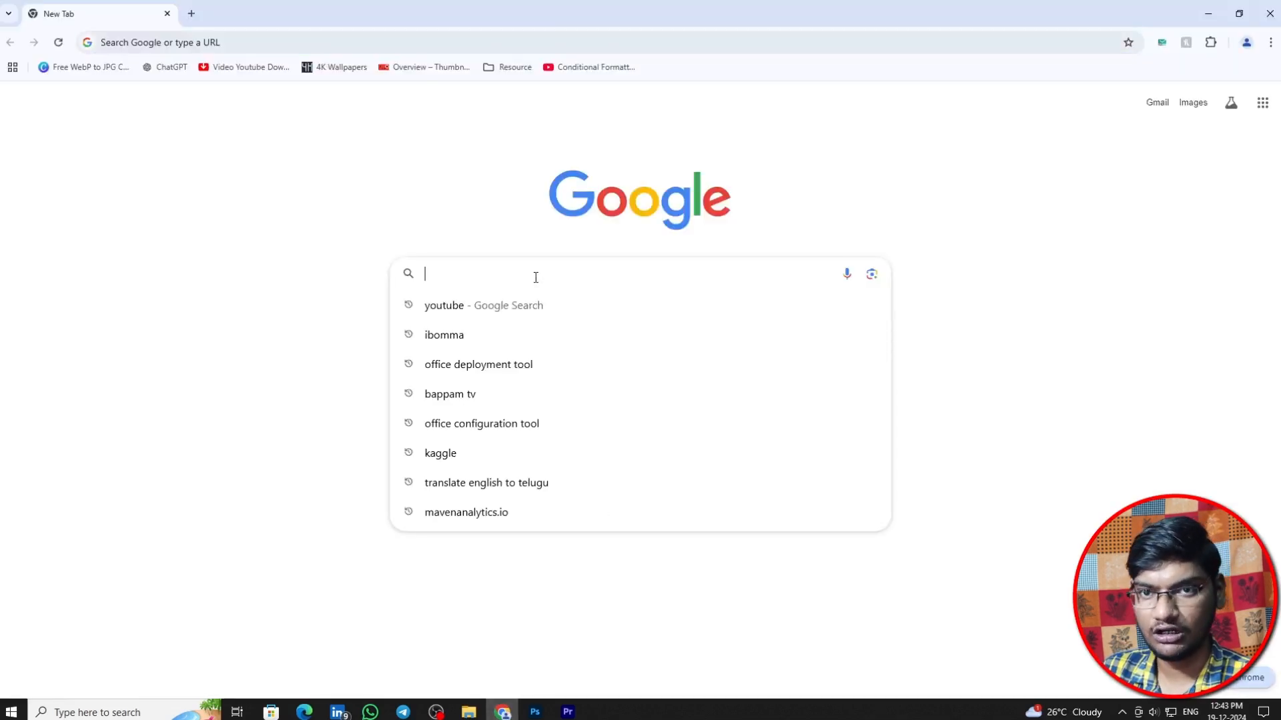
pyautogui.write('off')
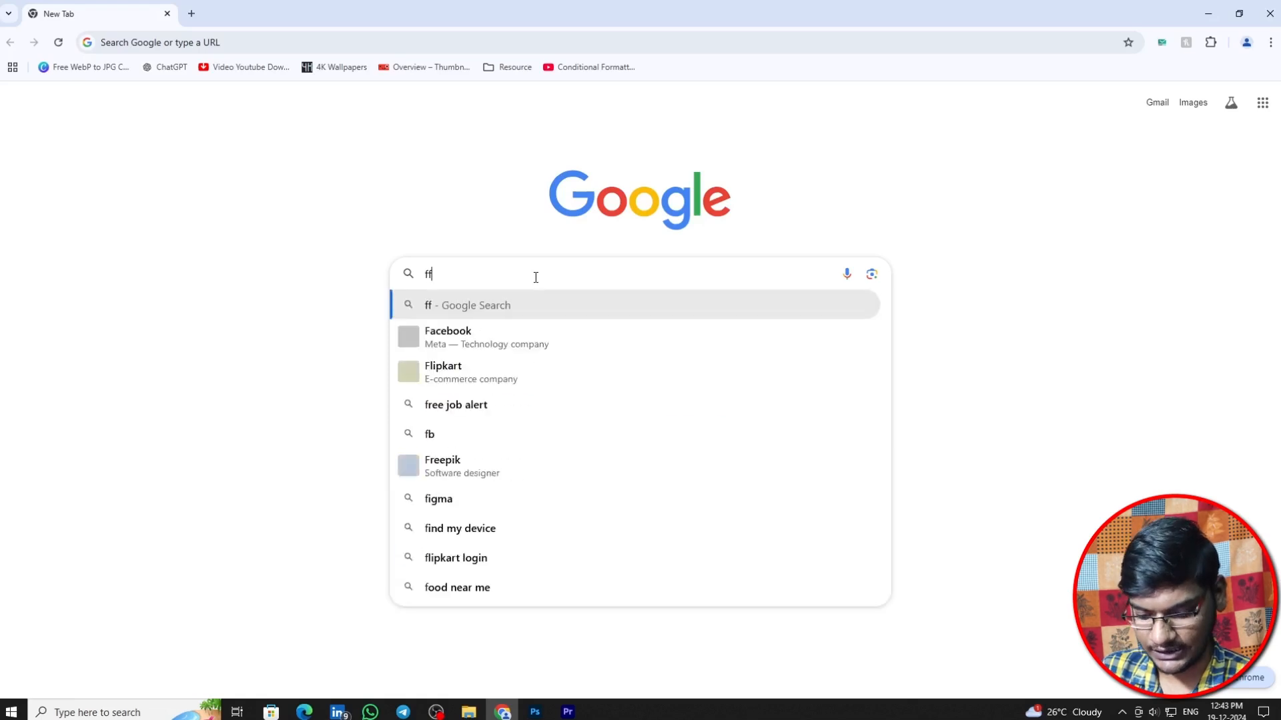
pyautogui.press('Return')
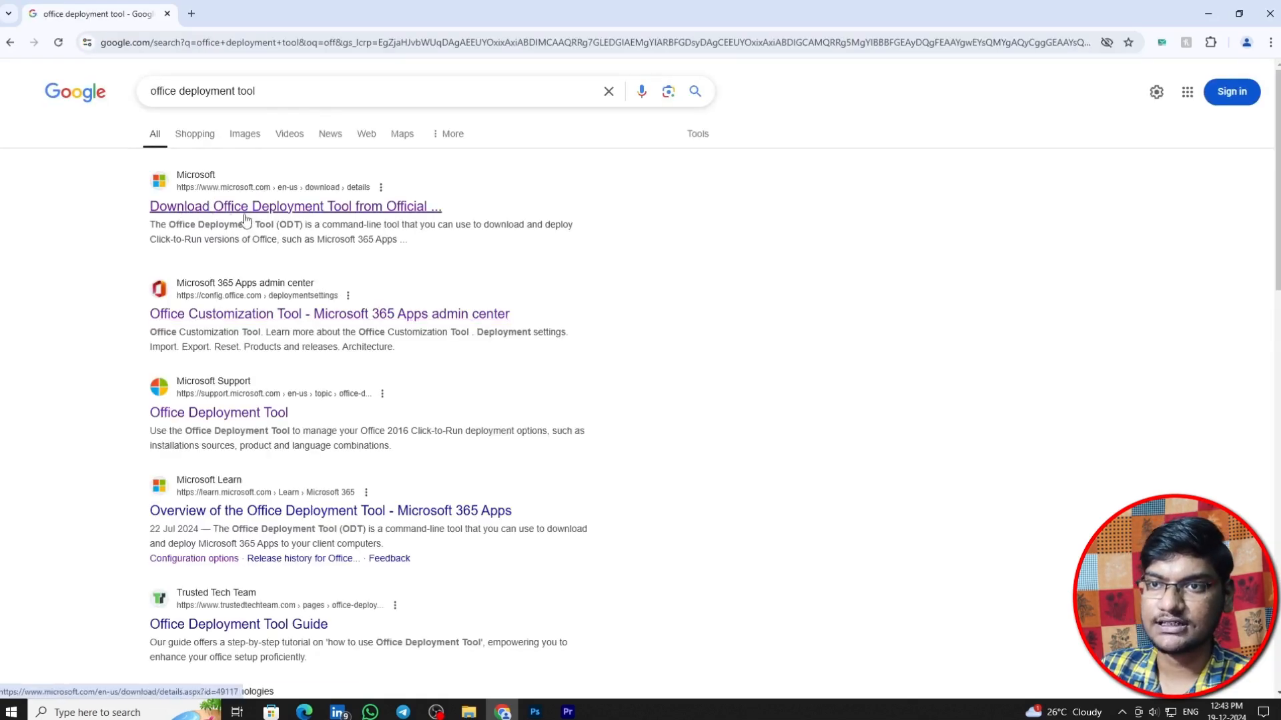
pyautogui.click(369, 207)
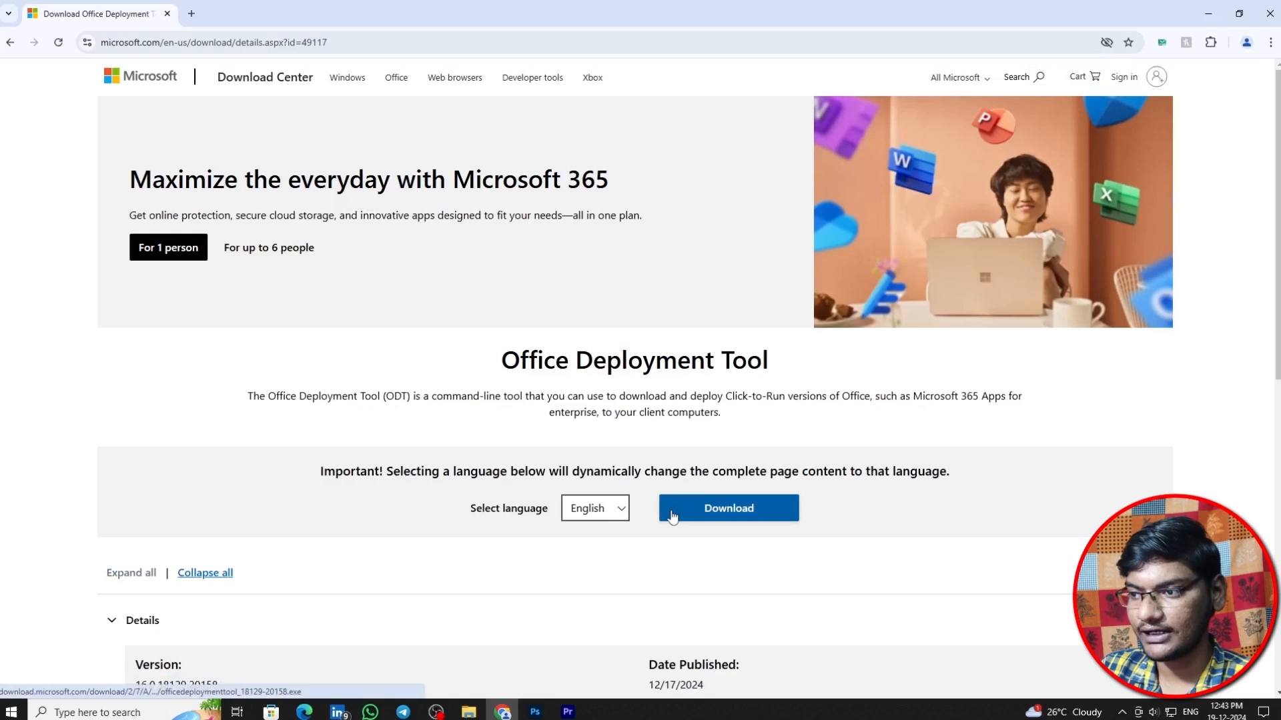
pyautogui.click(729, 512)
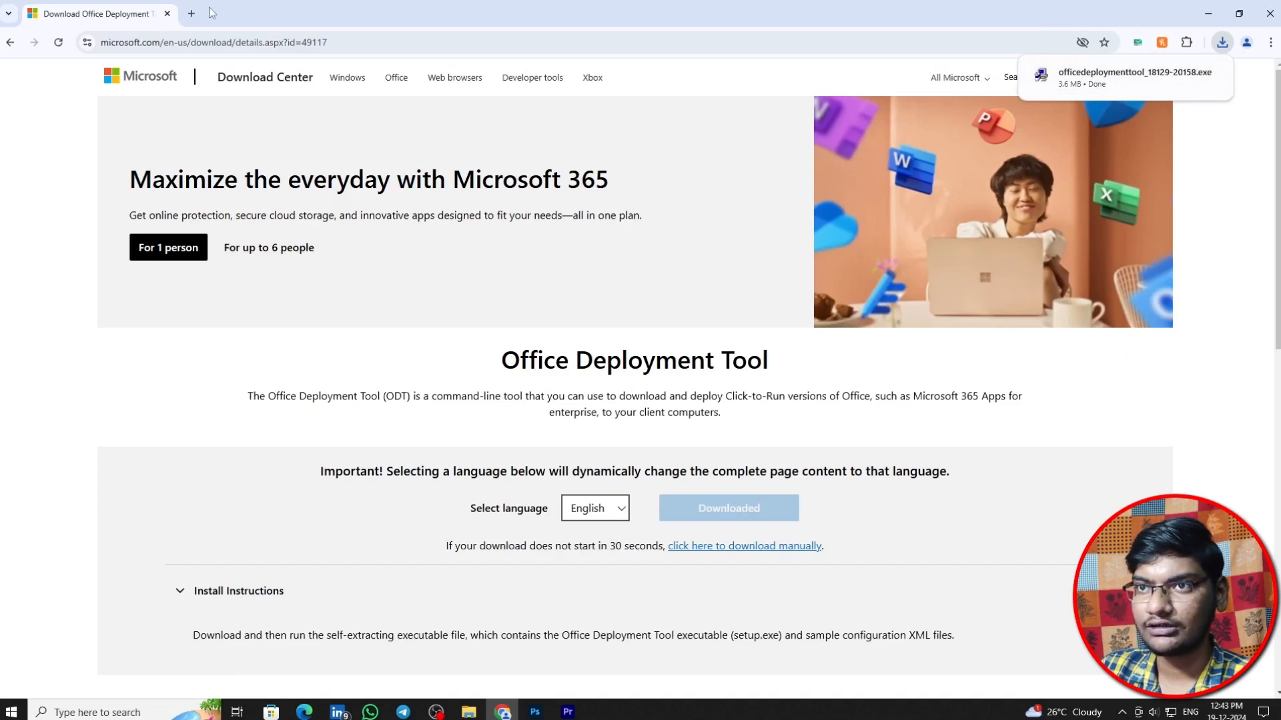
# Search Google in a new tab for "office configuration tool" and open the Office Customization Tool page.
pyautogui.click(192, 13)
pyautogui.click(459, 268)
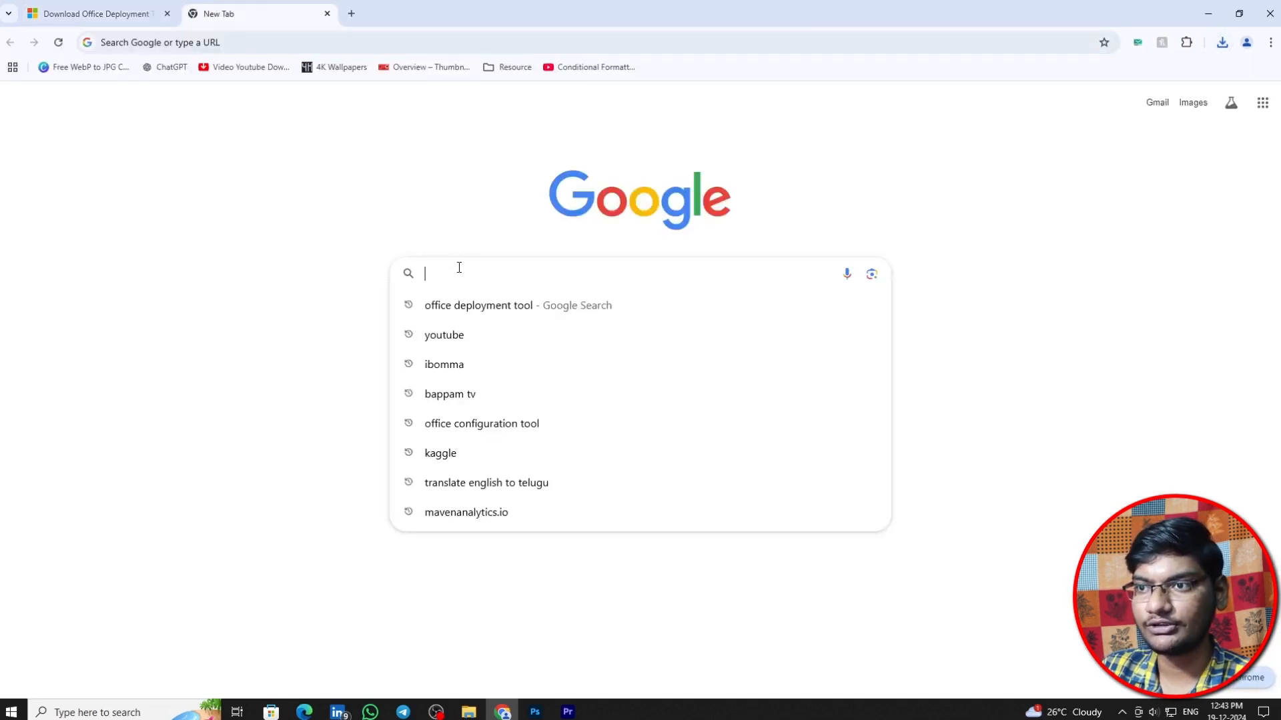
pyautogui.write('office')
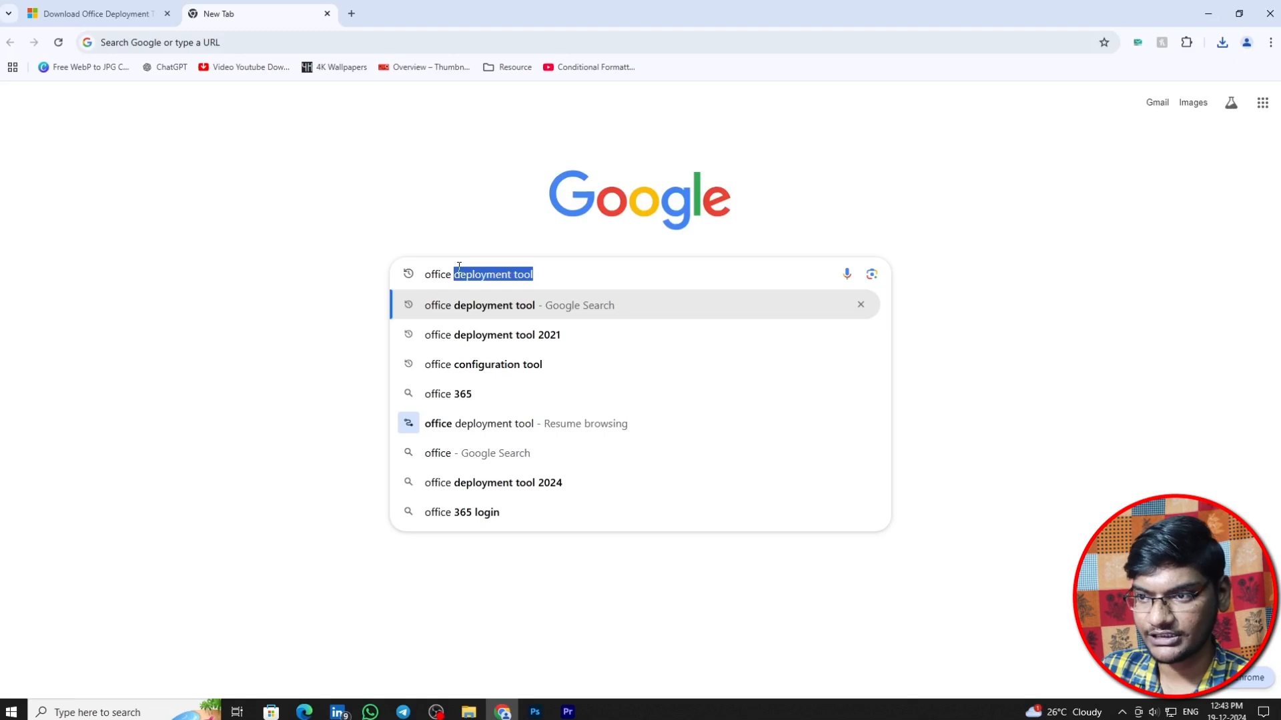
pyautogui.press('Down')
pyautogui.press('Down')
pyautogui.press('Return')
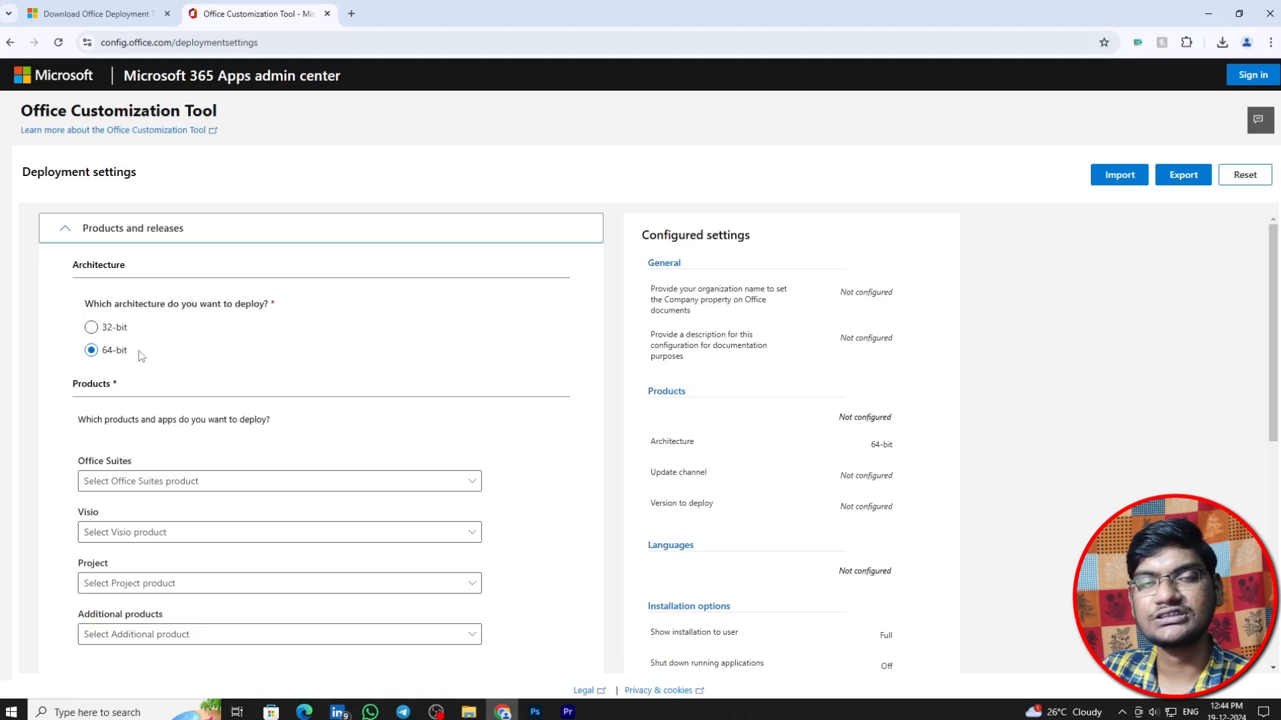
# Choose Office LTSC Professional Plus 2024 - Volume License as the Office suite to deploy.
pyautogui.scroll(-2, 272, 366)
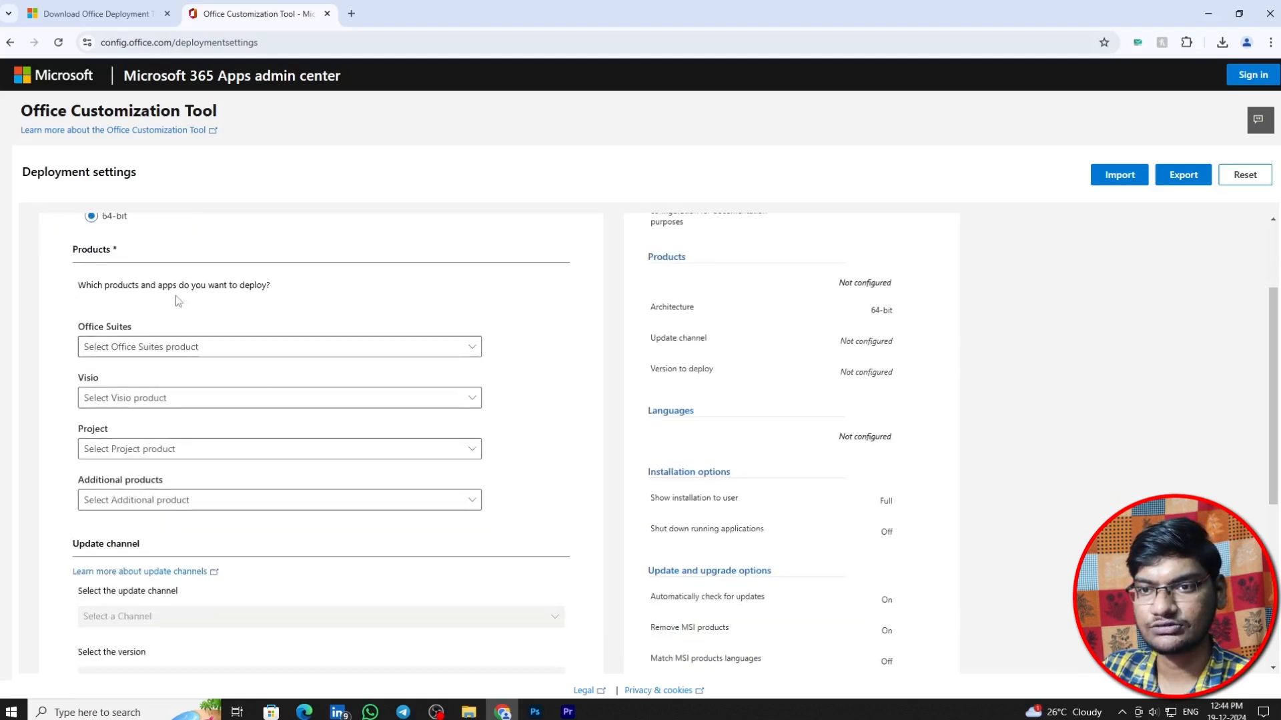
pyautogui.click(303, 354)
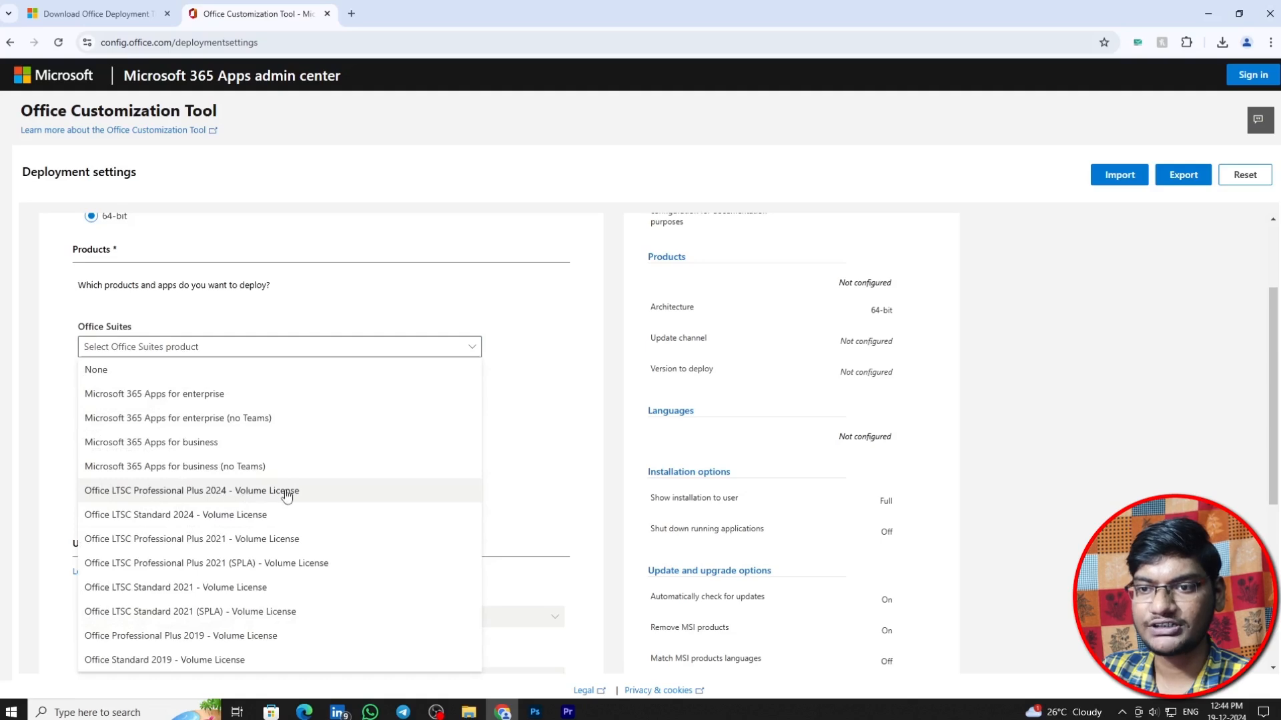
pyautogui.click(247, 493)
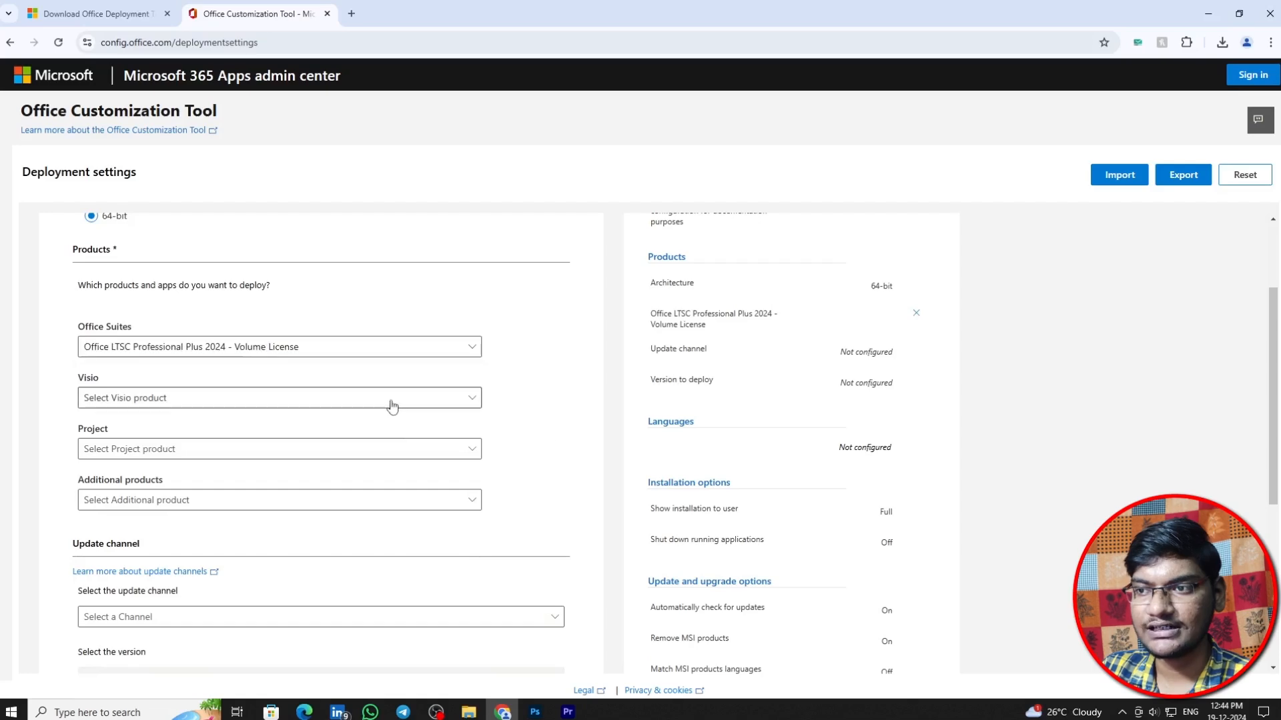
# Exclude OneDrive Desktop and Outlook from the apps being deployed and continue to the language settings.
pyautogui.scroll(-2, 549, 458)
pyautogui.scroll(-1, 549, 458)
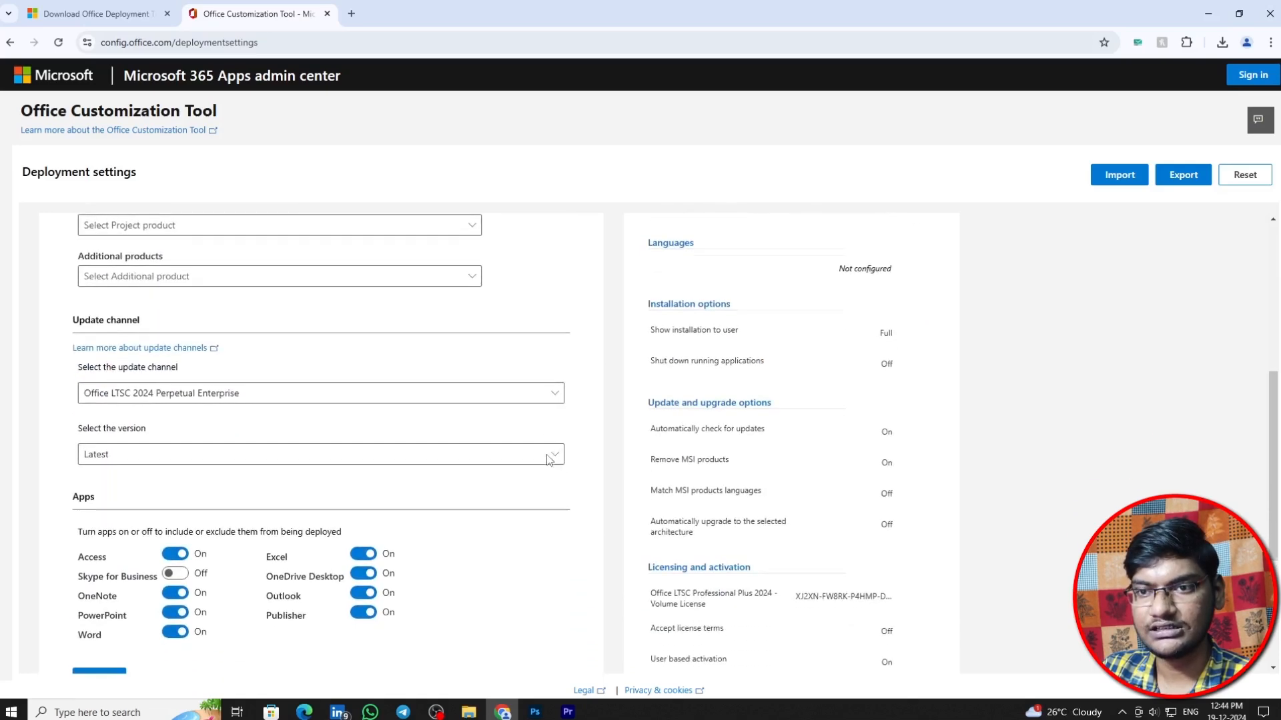
pyautogui.scroll(-1, 549, 457)
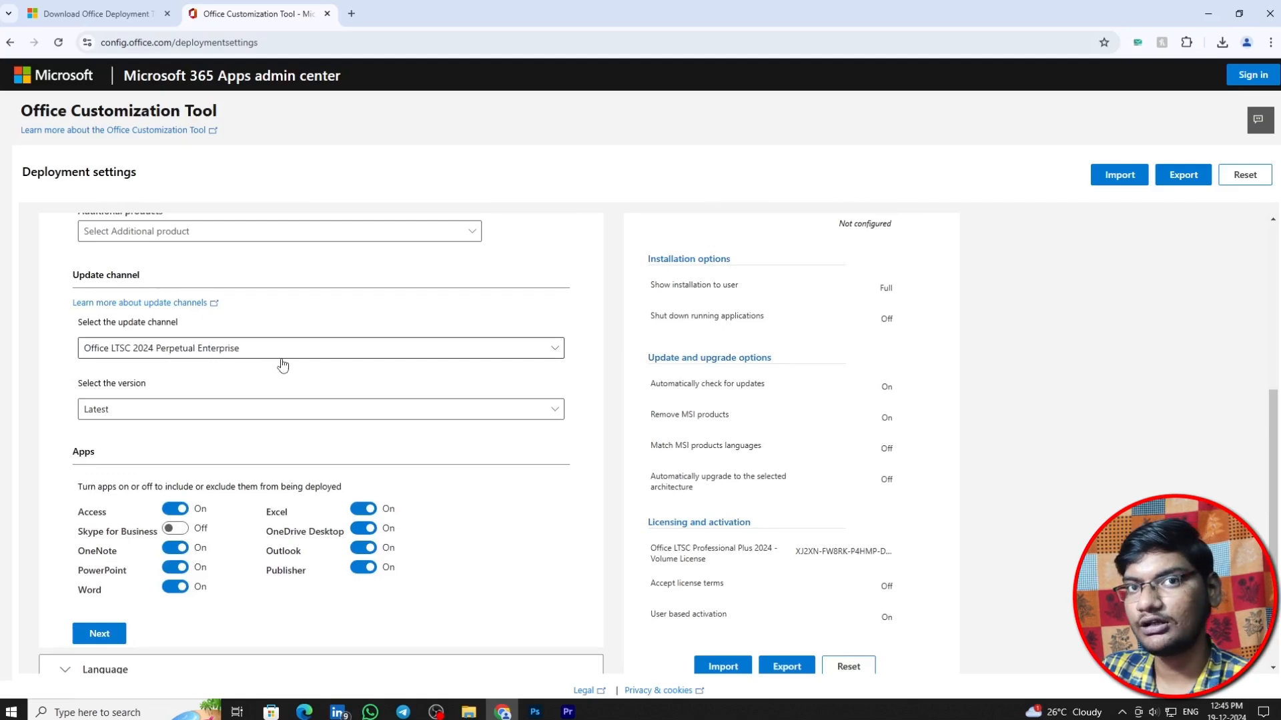
pyautogui.scroll(-3, 283, 365)
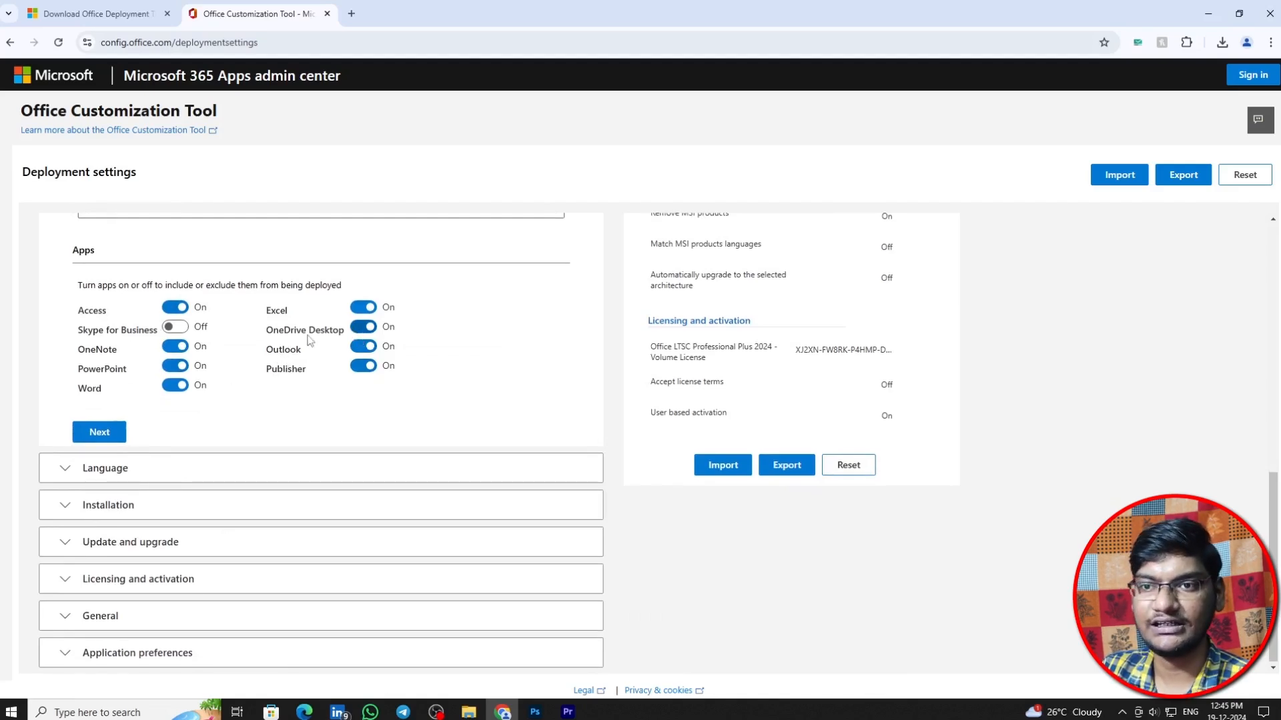
pyautogui.click(366, 329)
pyautogui.click(363, 346)
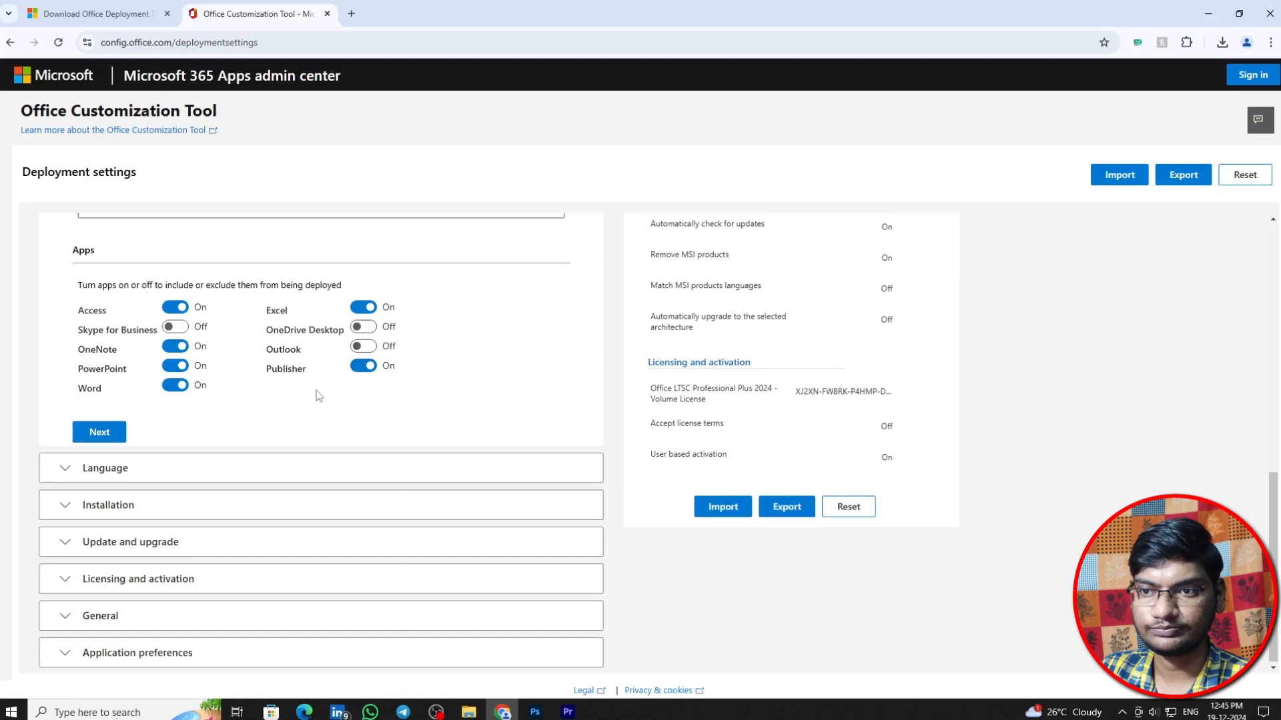
pyautogui.click(120, 433)
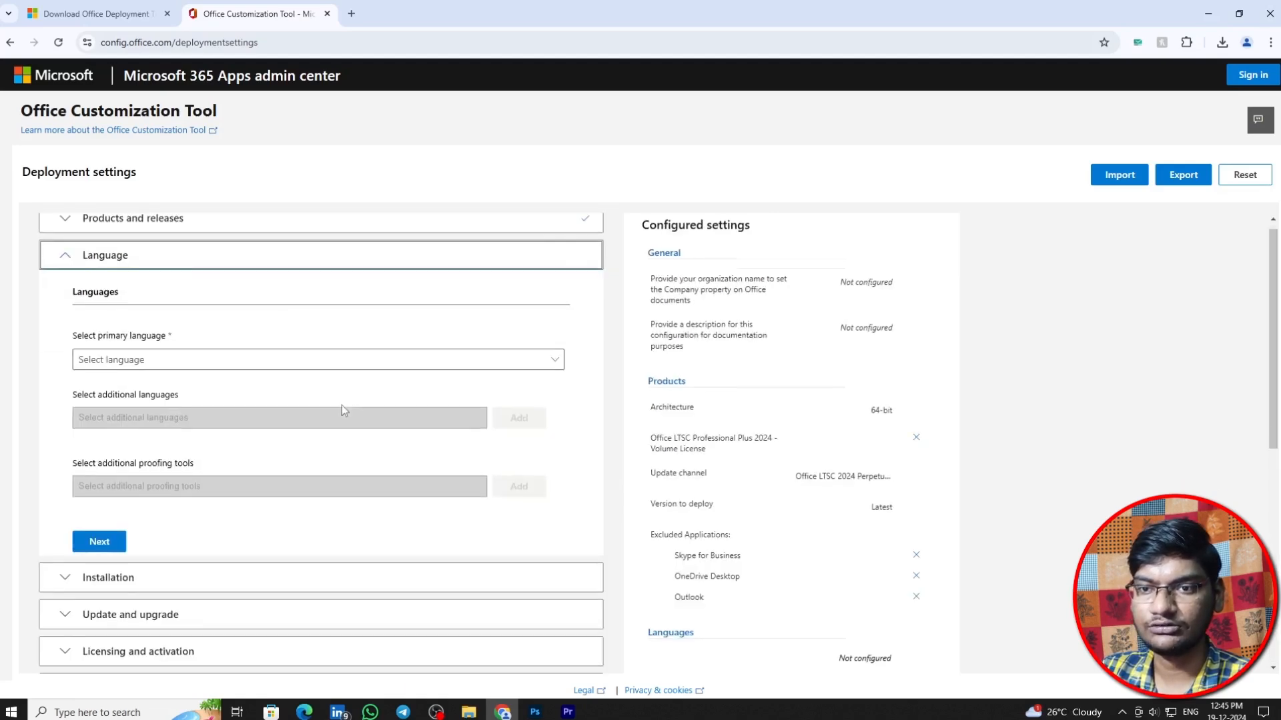
# Set the primary language to English (United States) and continue to the installation options.
pyautogui.scroll(-2, 344, 410)
pyautogui.click(287, 235)
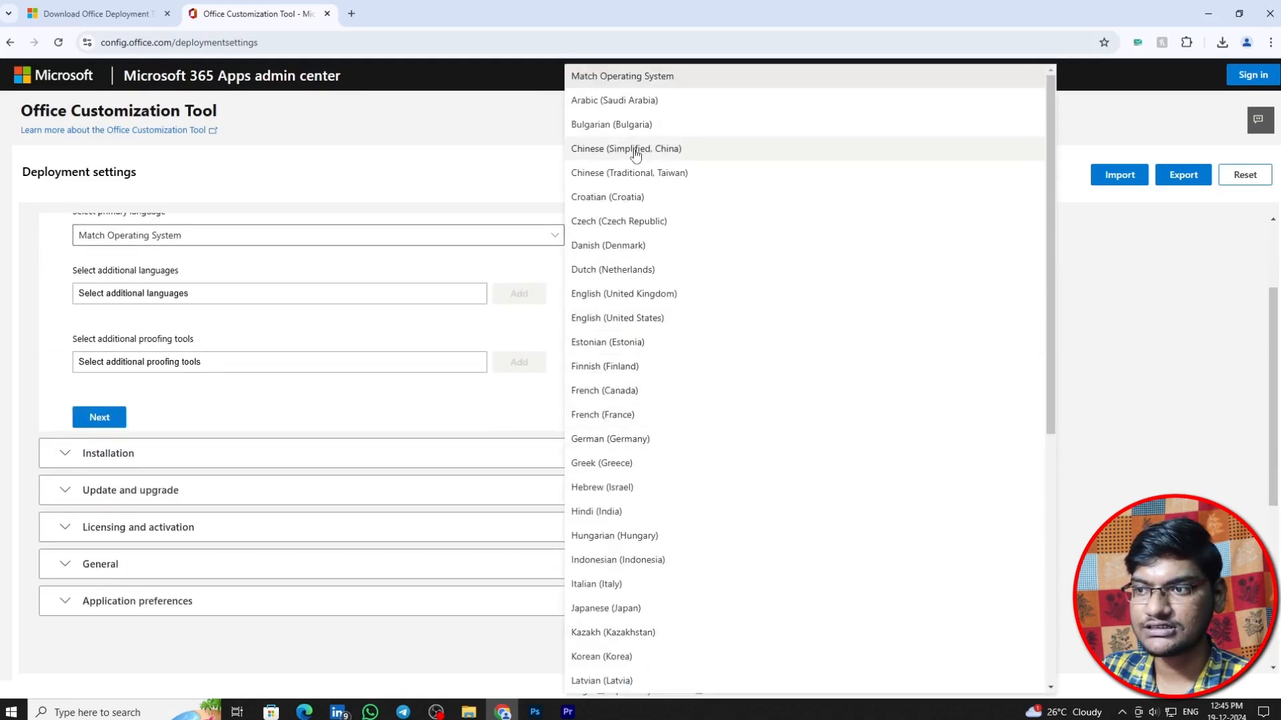
pyautogui.scroll(-3, 652, 274)
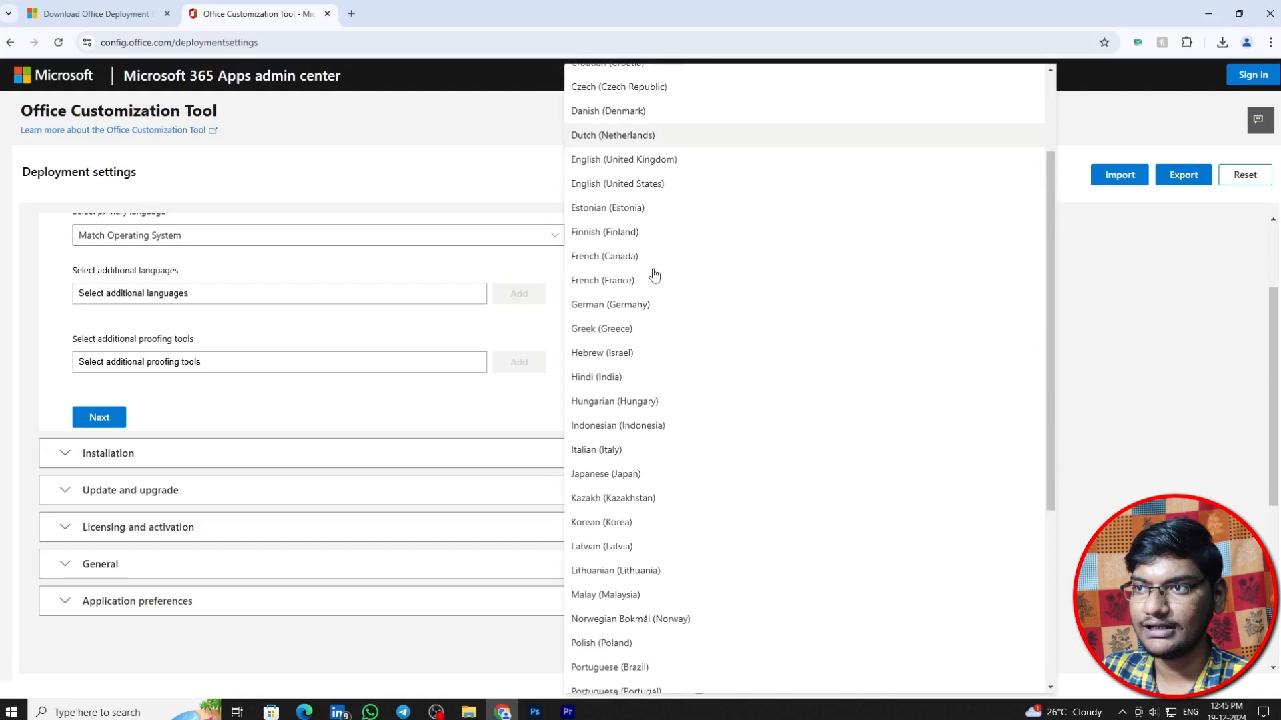
pyautogui.click(669, 193)
pyautogui.click(430, 405)
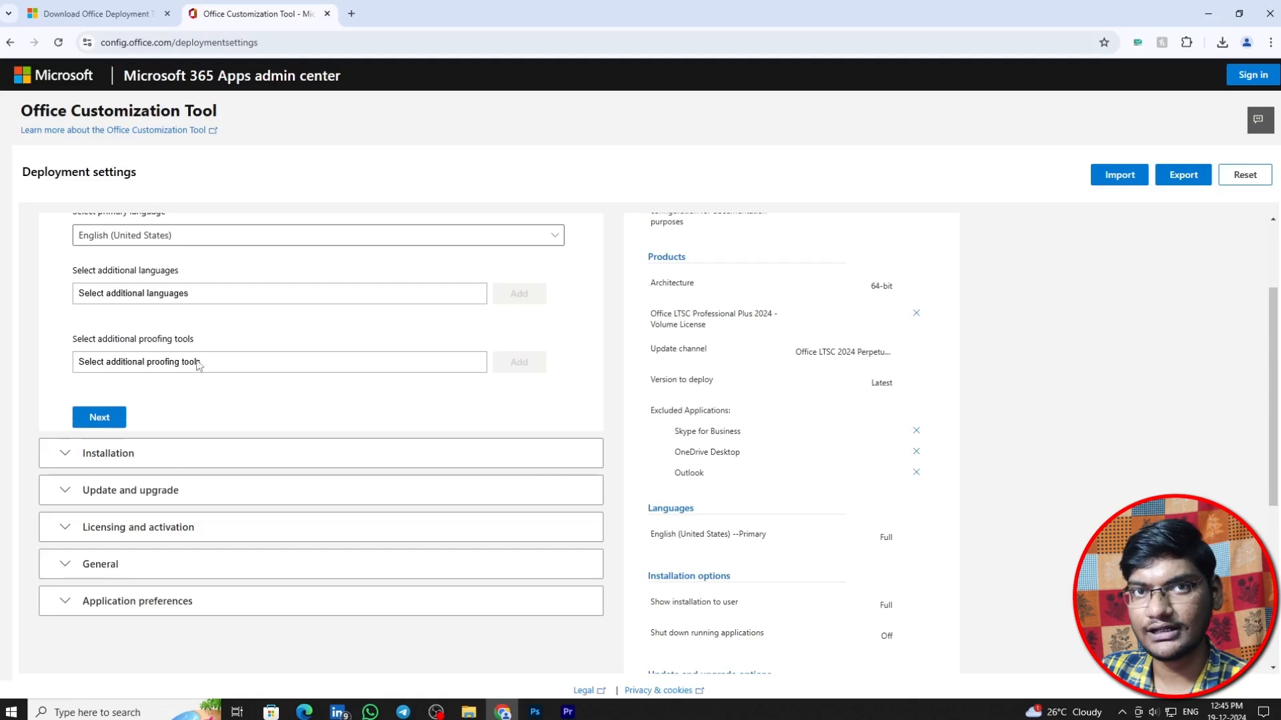
pyautogui.click(109, 419)
# Accept the default installation options and continue to the update and upgrade settings.
pyautogui.scroll(-2, 427, 310)
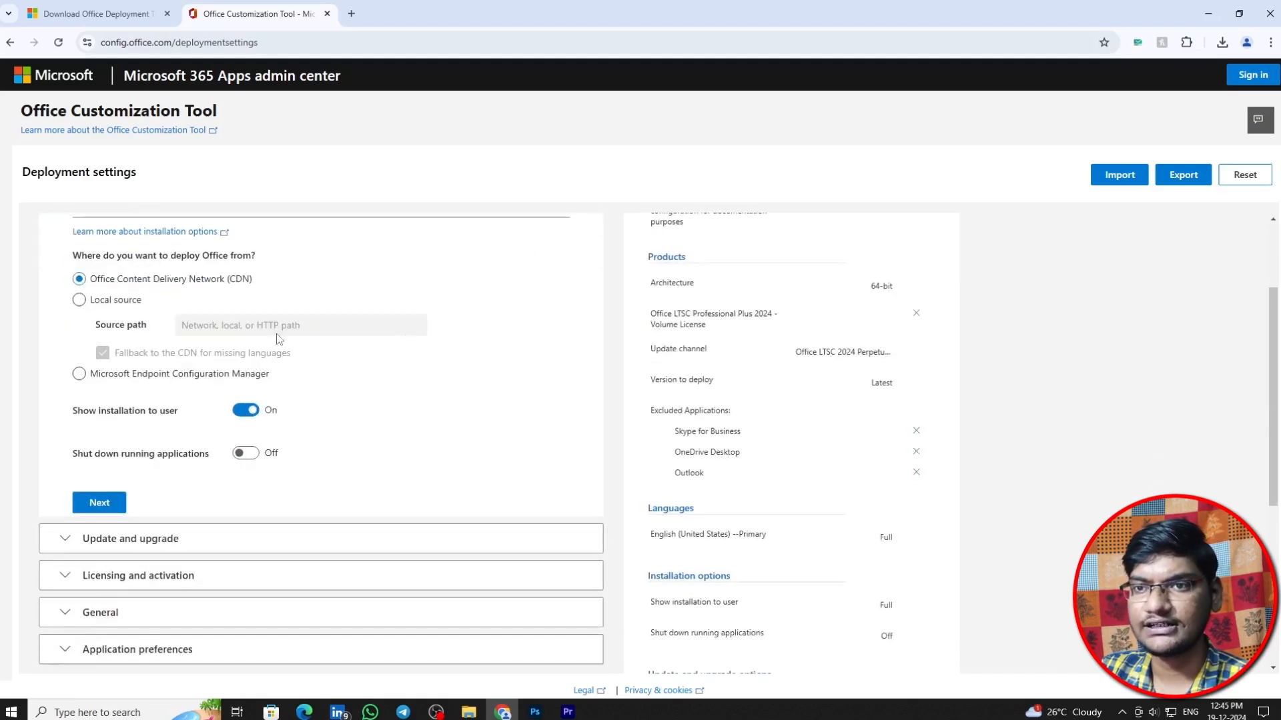
pyautogui.scroll(1, 507, 263)
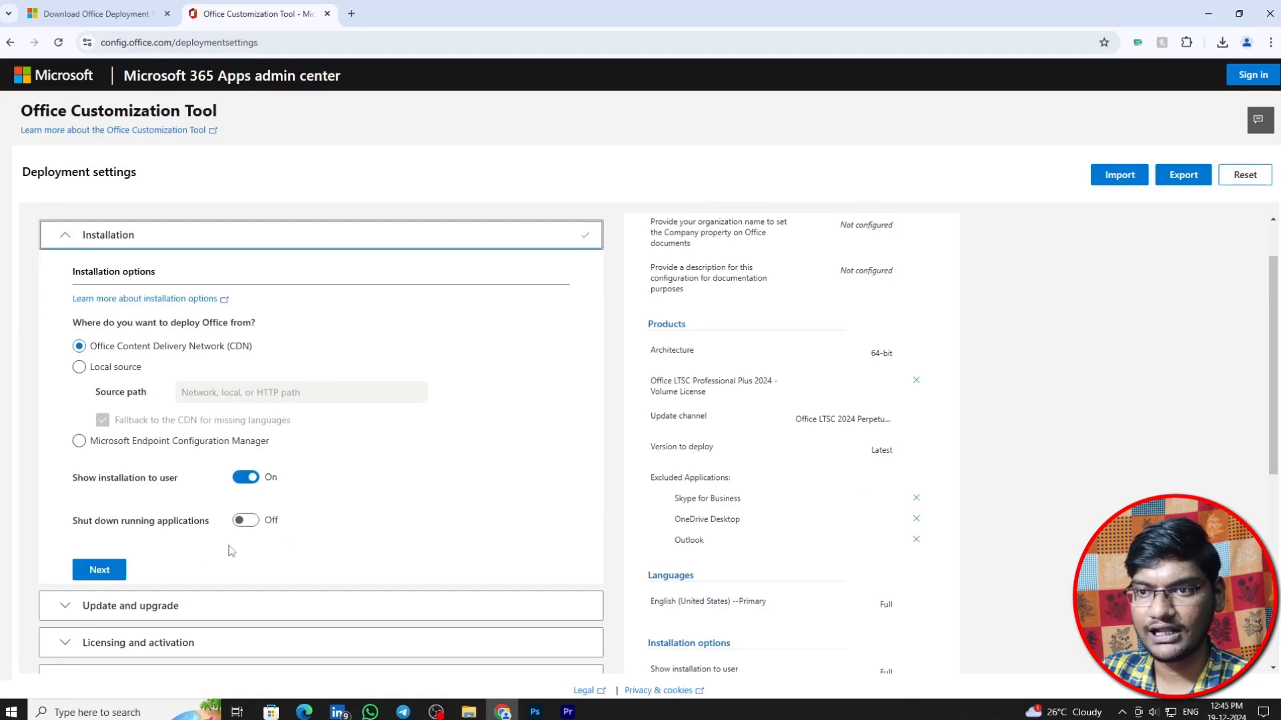
pyautogui.click(119, 571)
# Turn off uninstalling MSI versions of Office, including Visio and Project, and continue to licensing and activation.
pyautogui.scroll(-1, 442, 462)
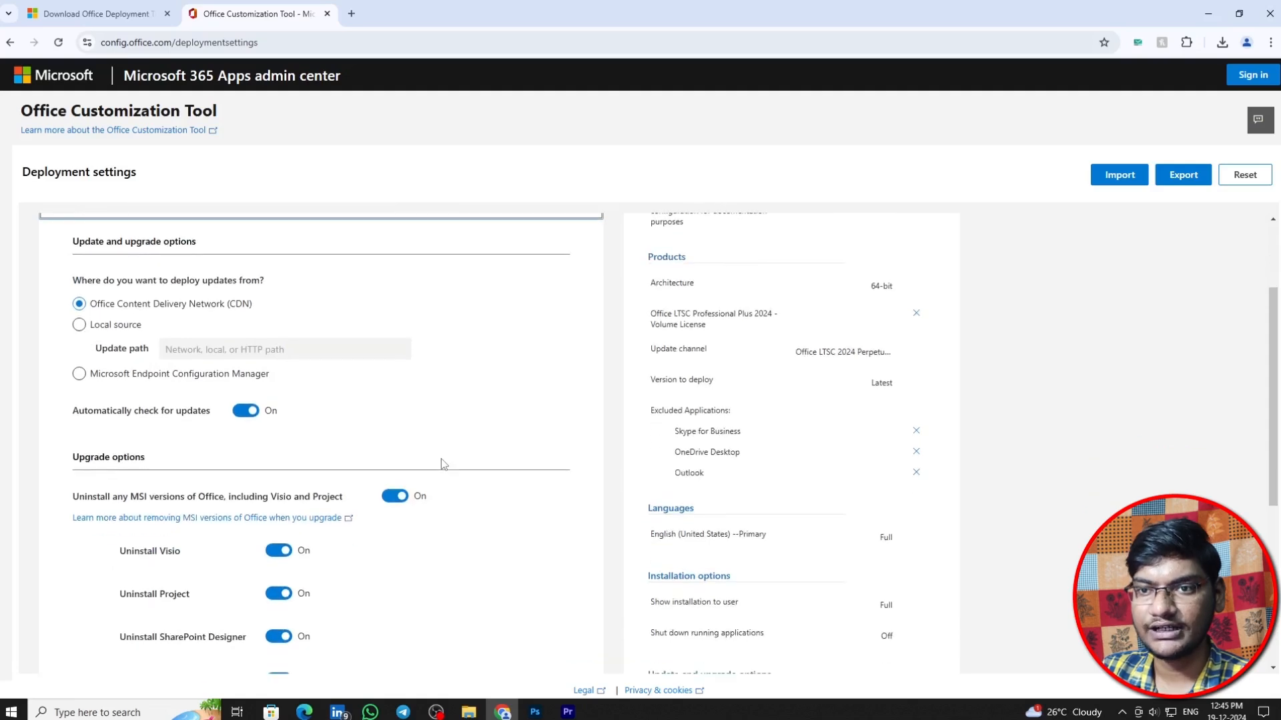
pyautogui.scroll(-2, 124, 377)
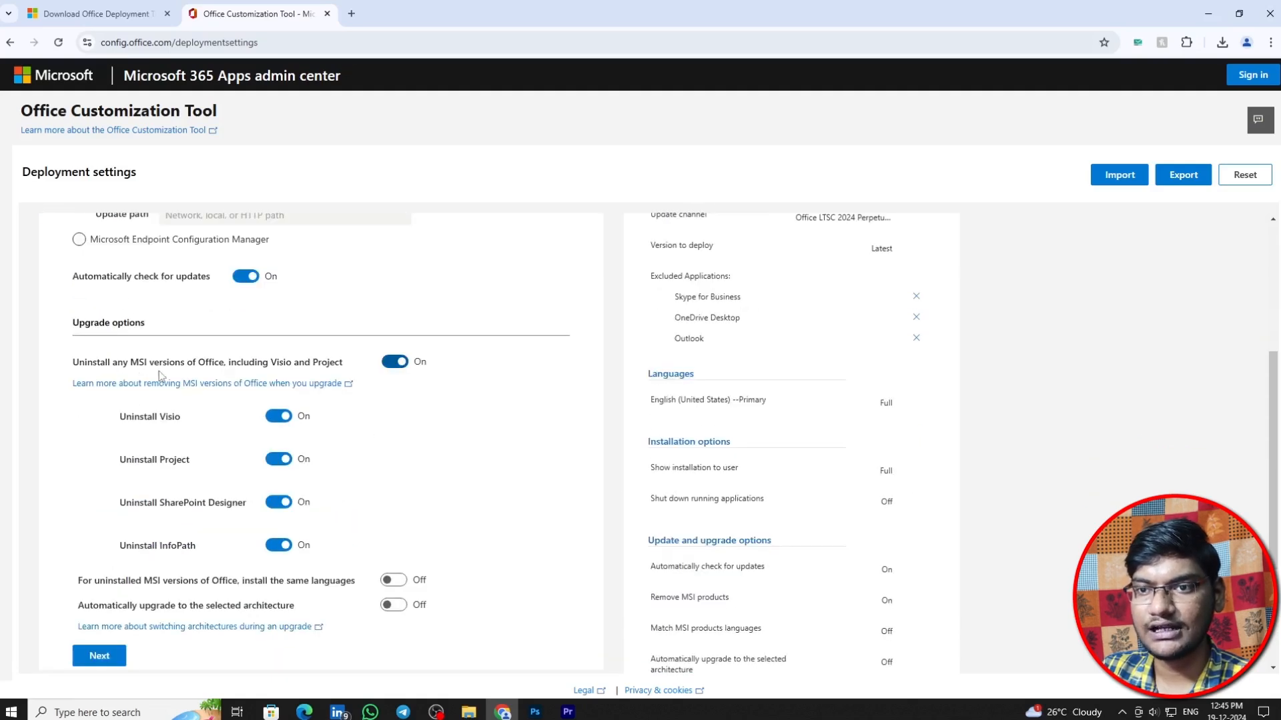
pyautogui.click(395, 361)
pyautogui.scroll(-2, 107, 527)
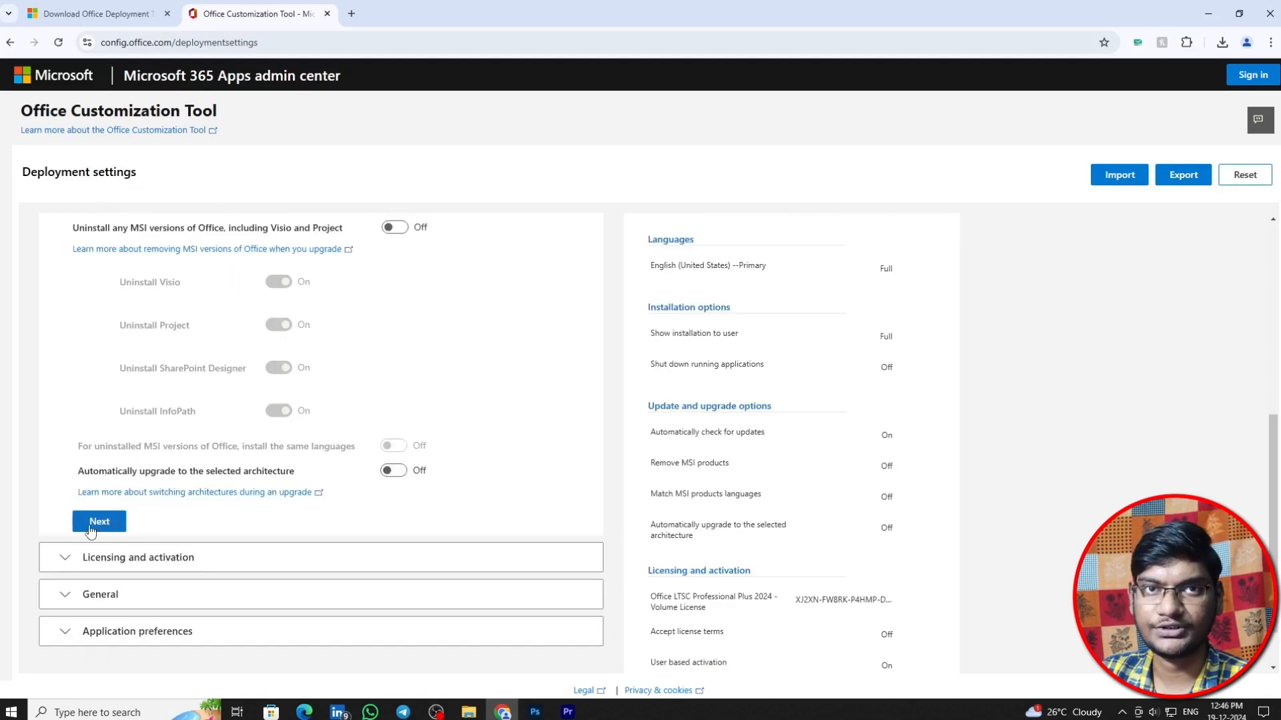
pyautogui.click(102, 523)
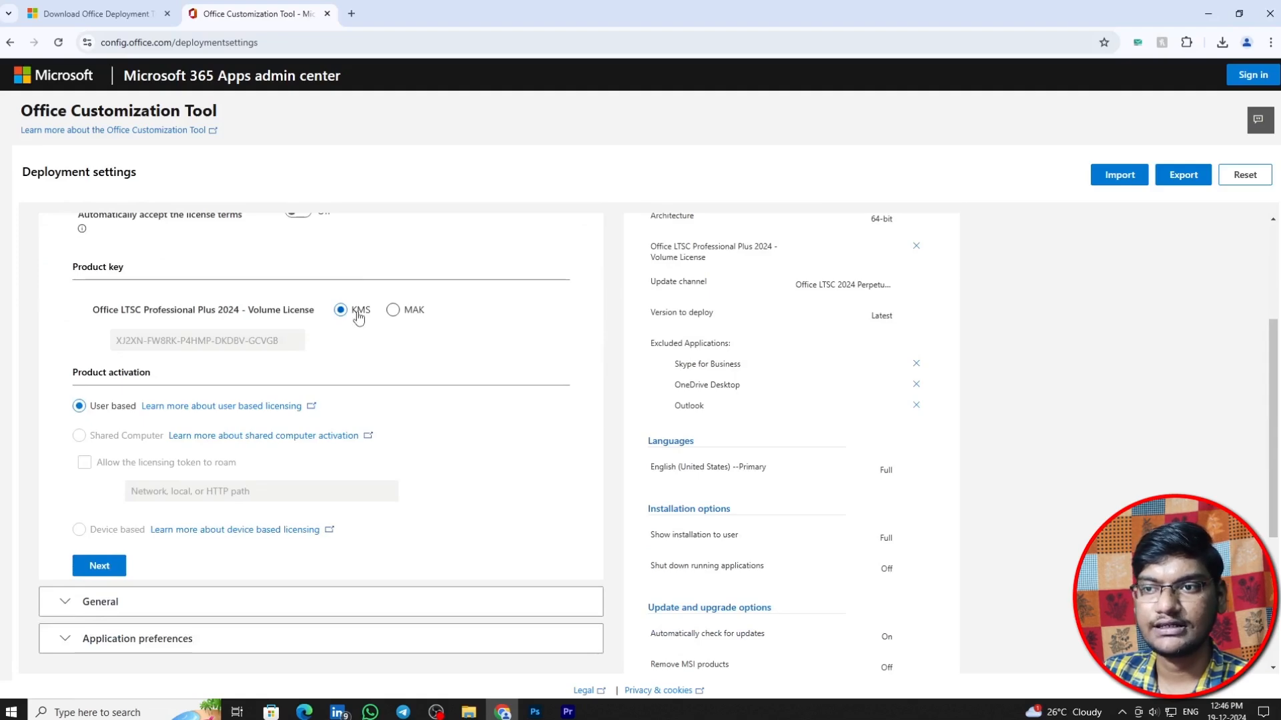
# Accept the default licensing settings, leave the general details blank and continue to the application preferences.
pyautogui.click(99, 565)
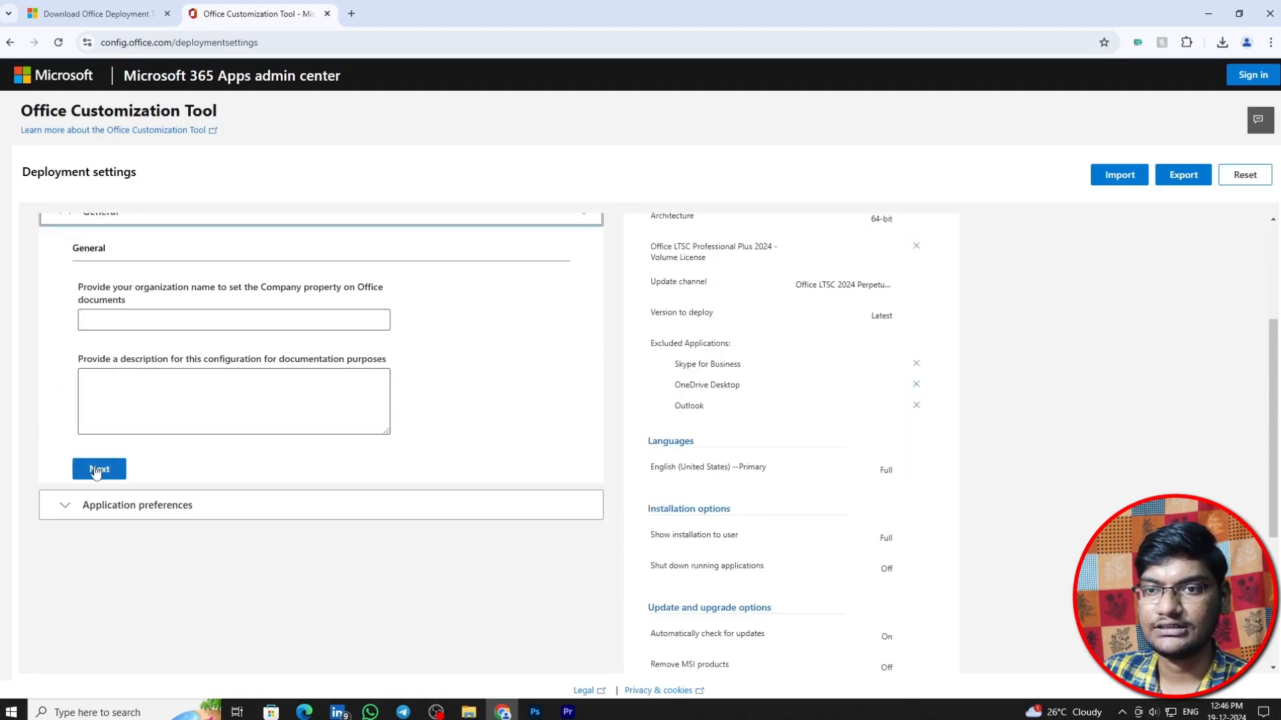
pyautogui.click(98, 467)
pyautogui.scroll(-4, 574, 427)
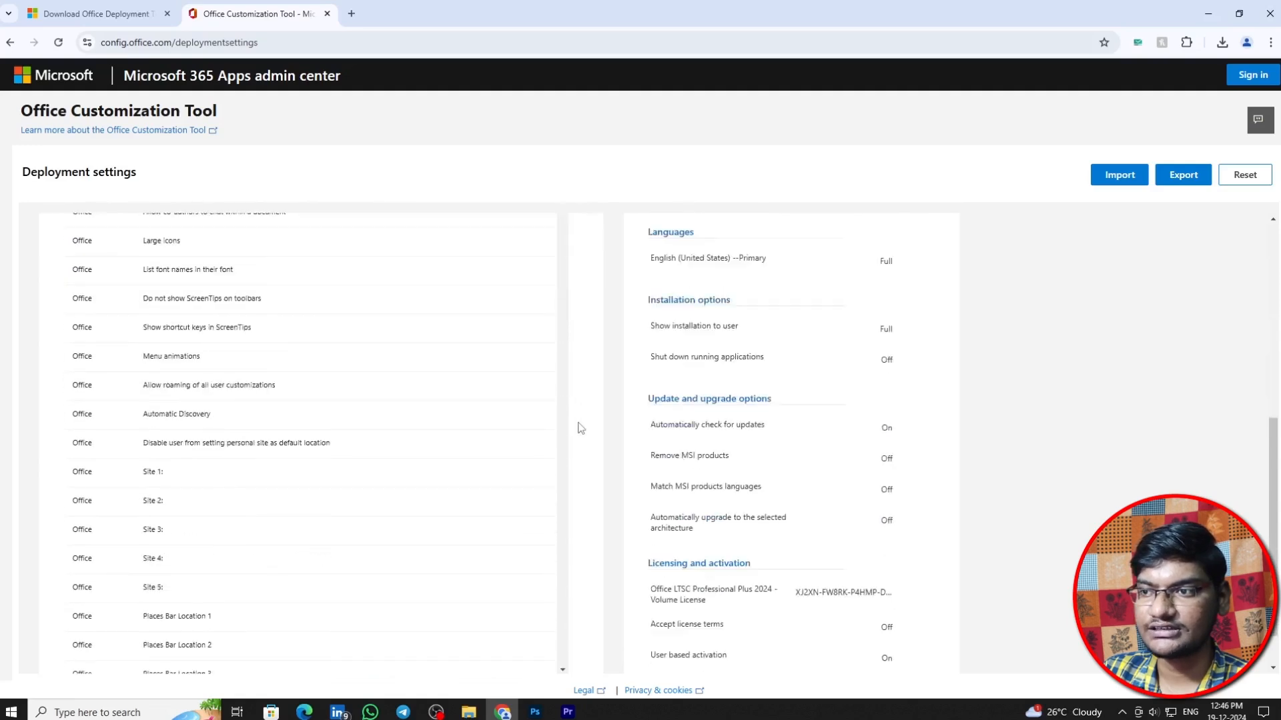
# Finish the application preferences and export the configuration as Configuration, choosing Office Open XML formats and accepting the license terms.
pyautogui.click(97, 646)
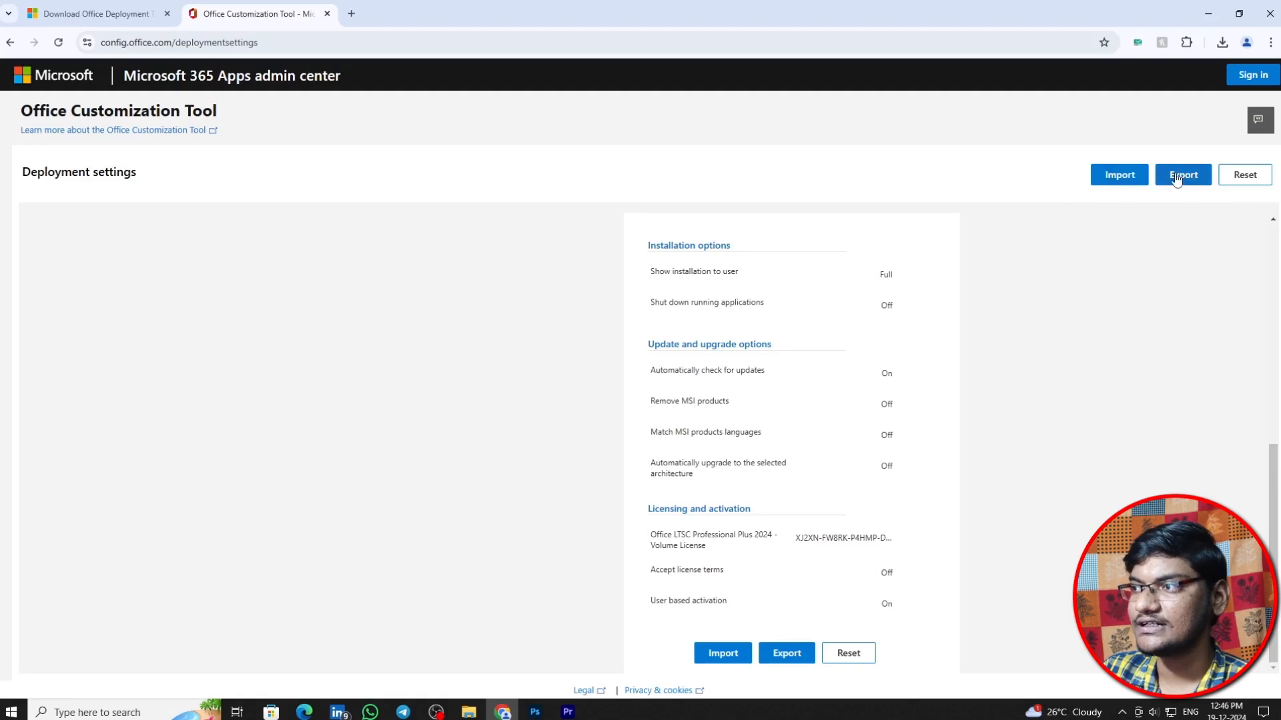
pyautogui.click(787, 656)
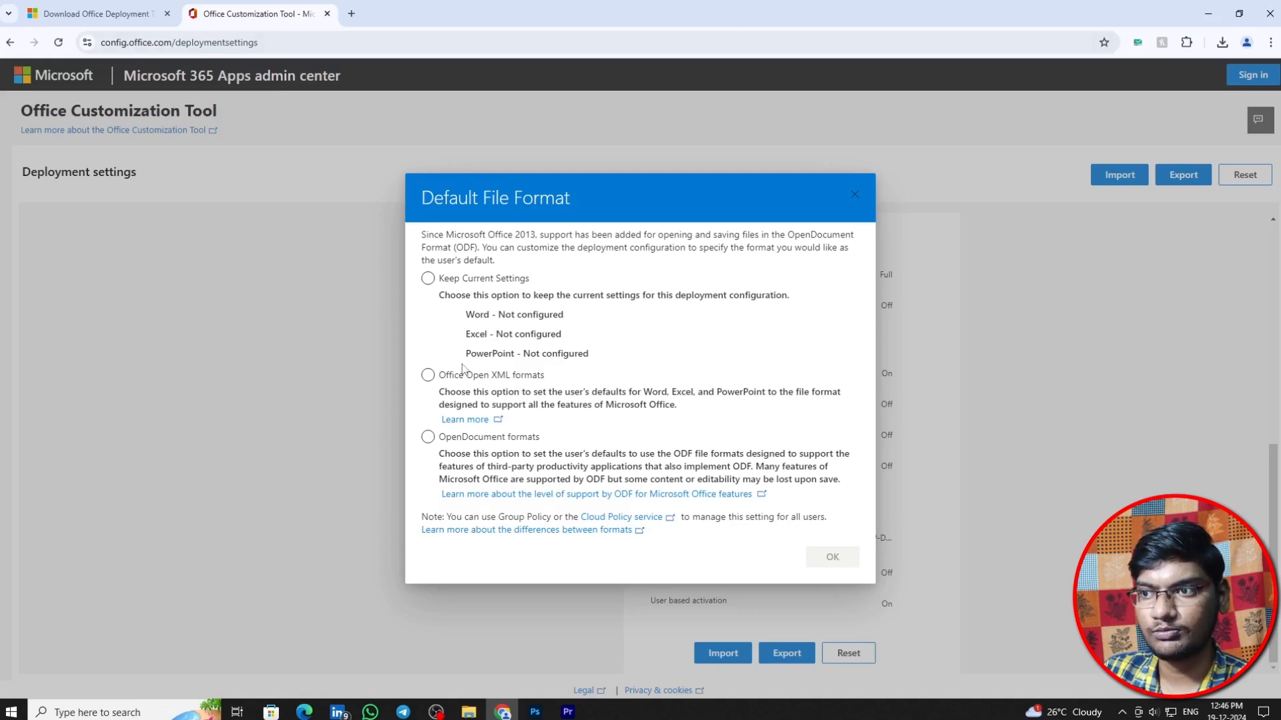
pyautogui.click(428, 375)
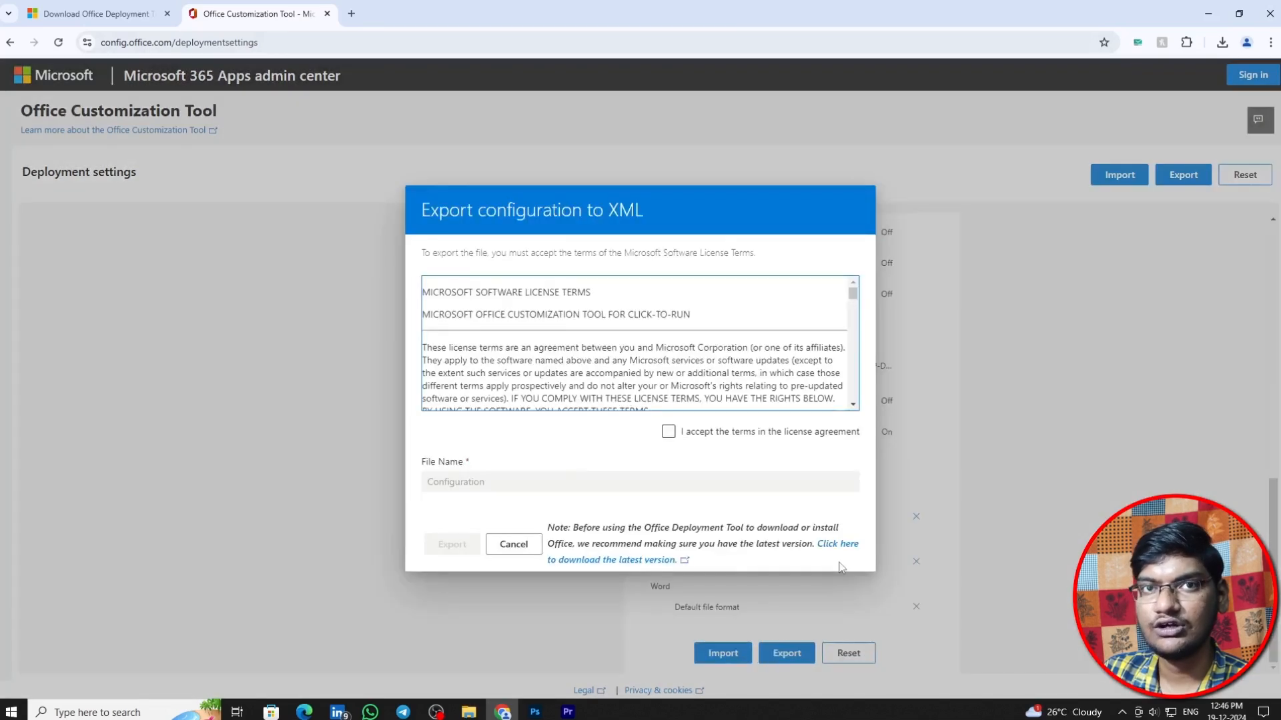
pyautogui.click(669, 432)
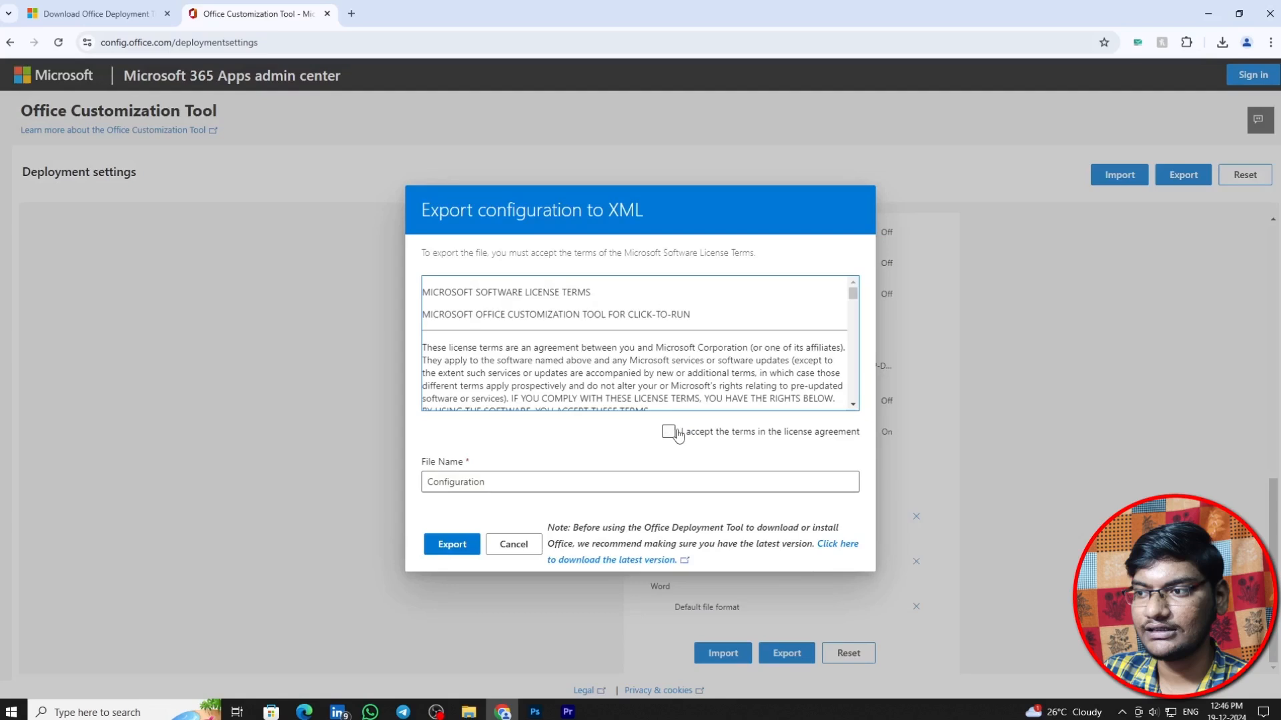
pyautogui.click(459, 546)
pyautogui.moveTo(1145, 75)
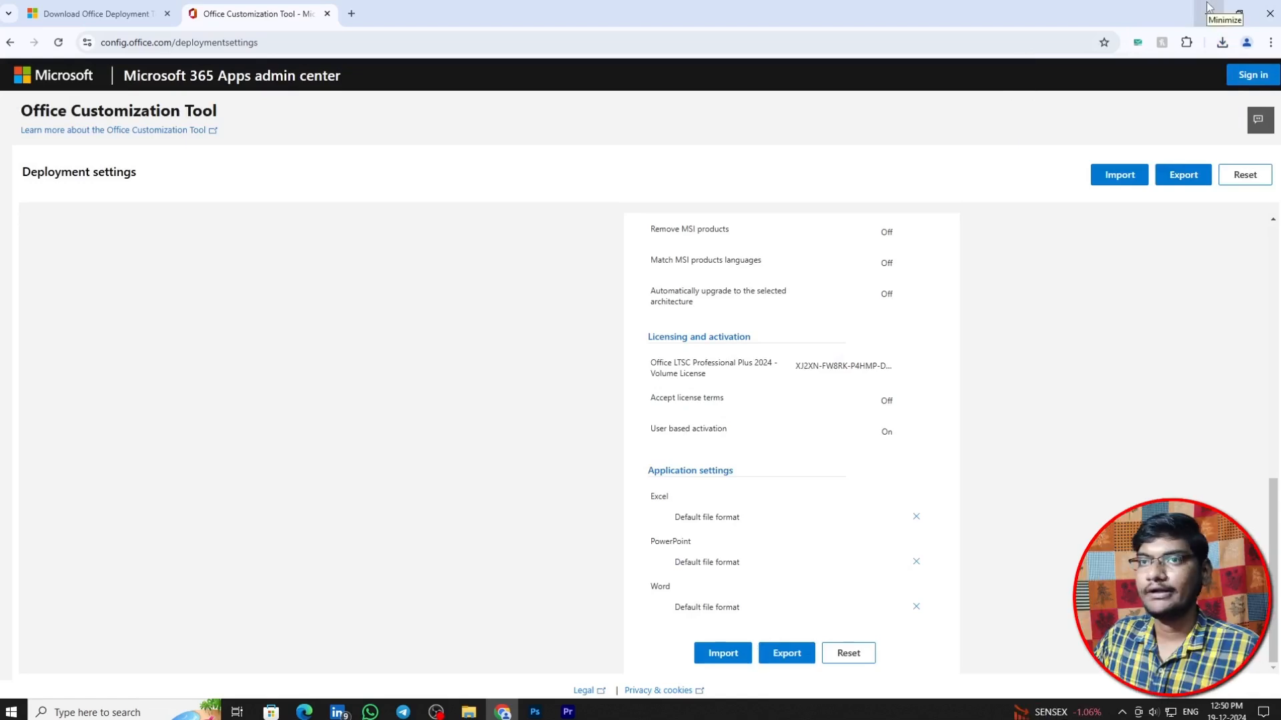
pyautogui.click(1209, 8)
pyautogui.rightClick(795, 136)
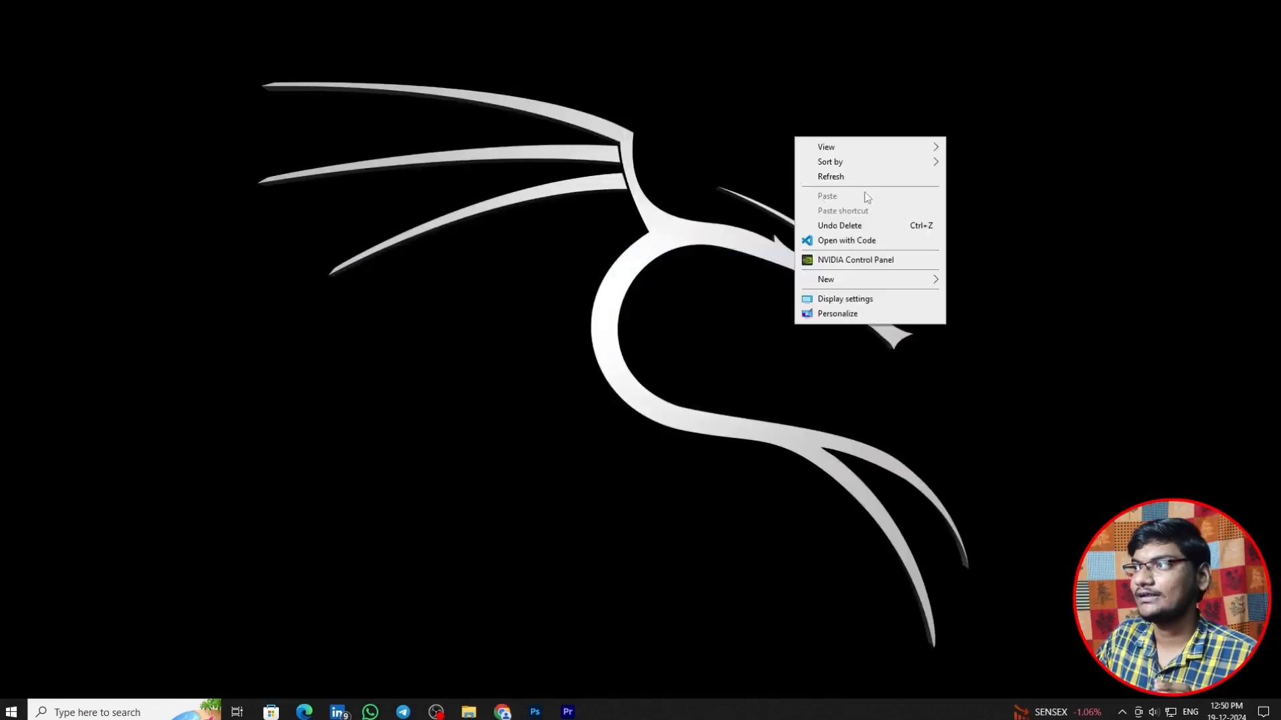
pyautogui.click(861, 176)
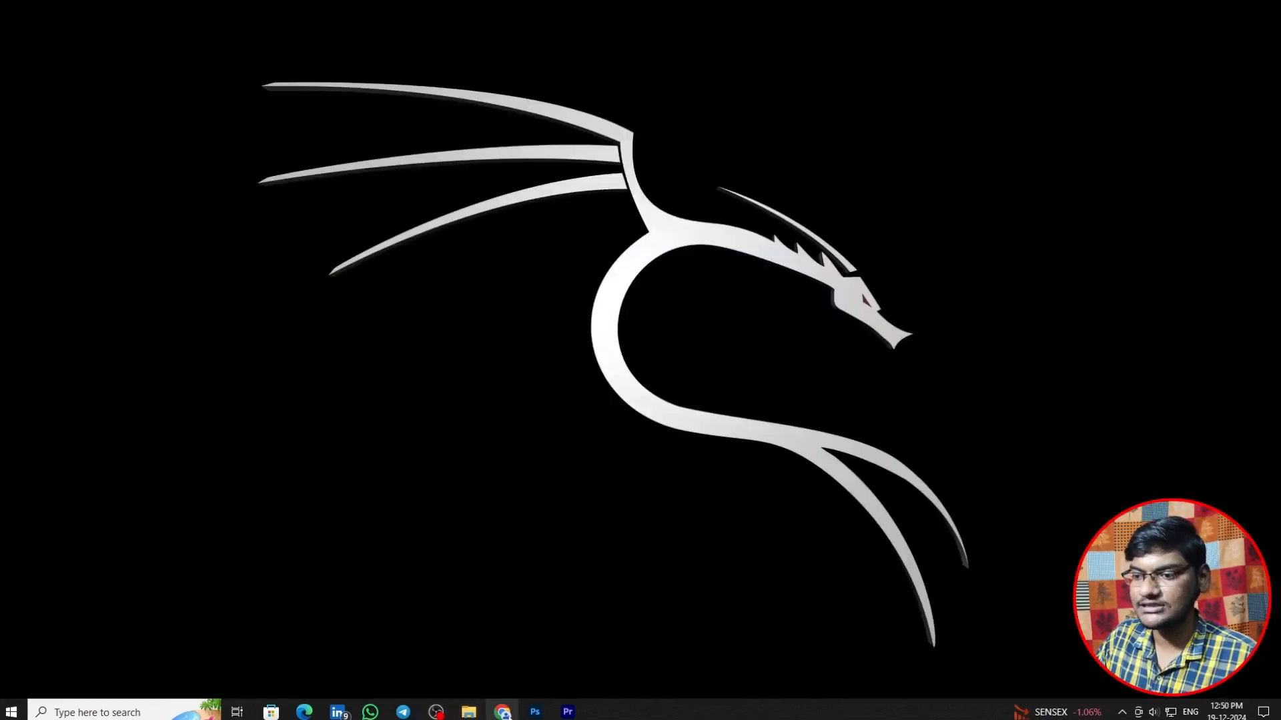
pyautogui.click(502, 711)
pyautogui.click(1208, 14)
pyautogui.rightClick(671, 278)
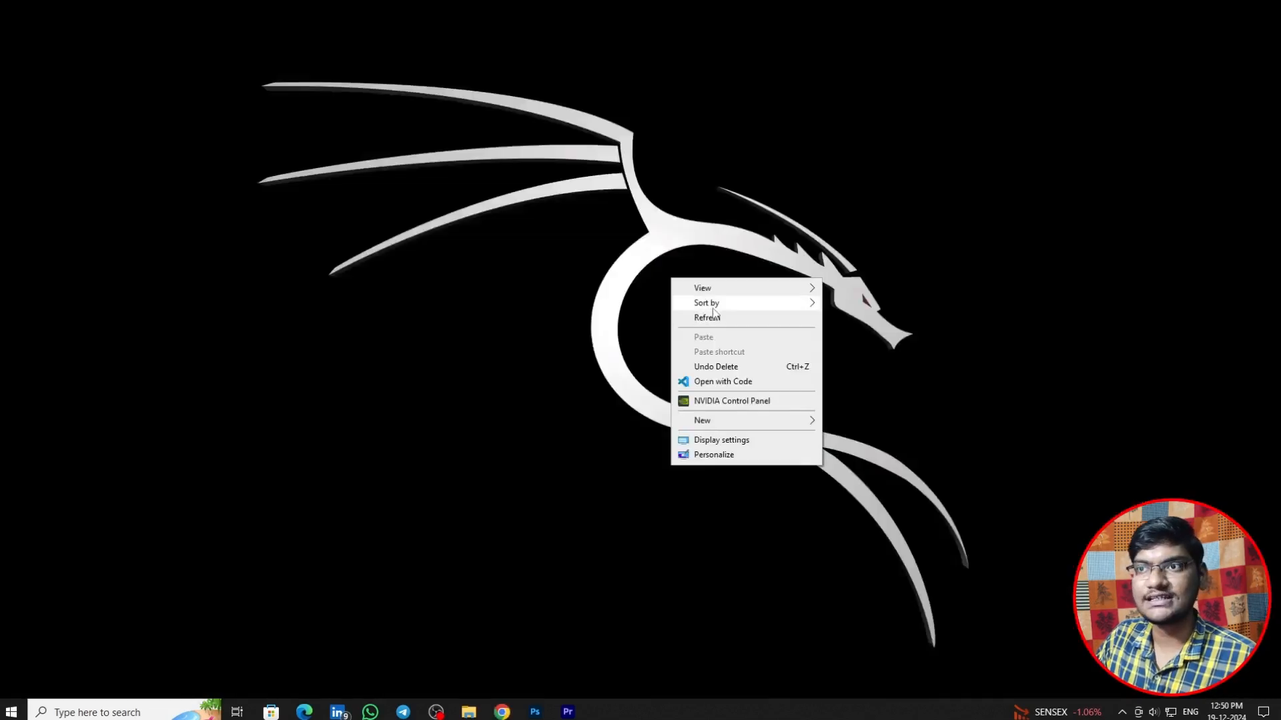
pyautogui.click(712, 318)
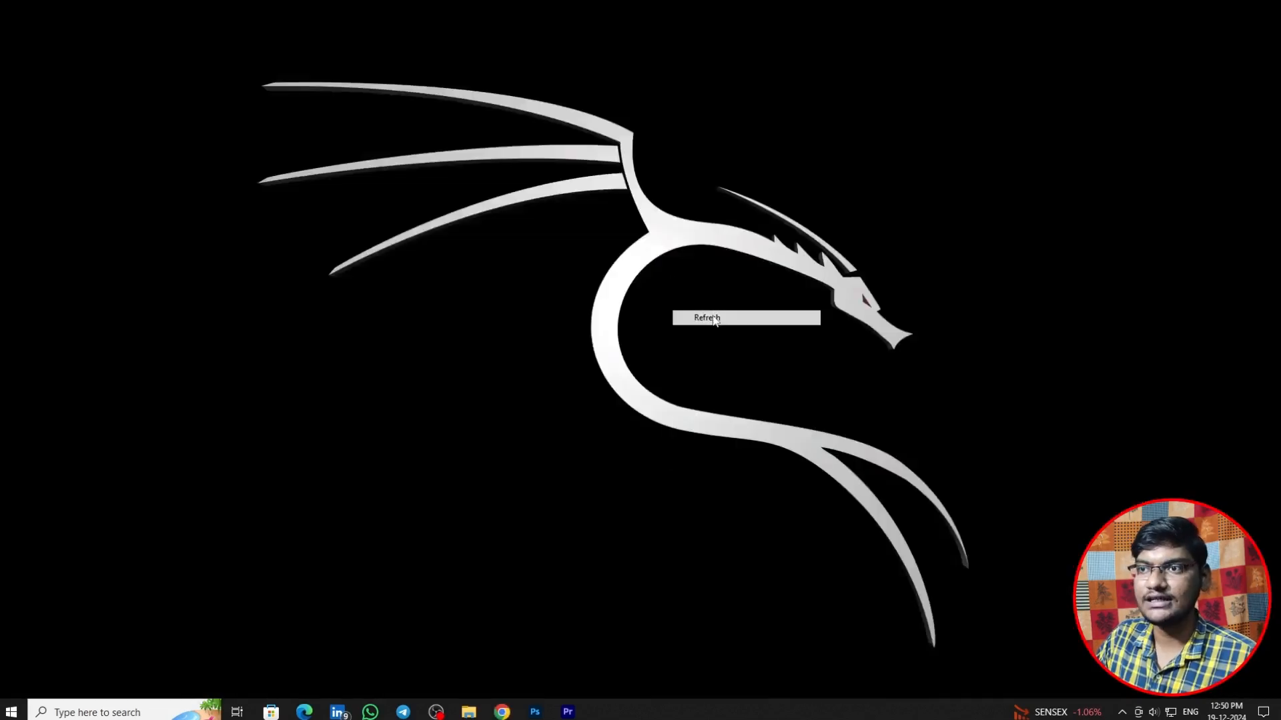
# Open the Downloads folder in File Explorer and show its files as large thumbnails.
pyautogui.click(469, 713)
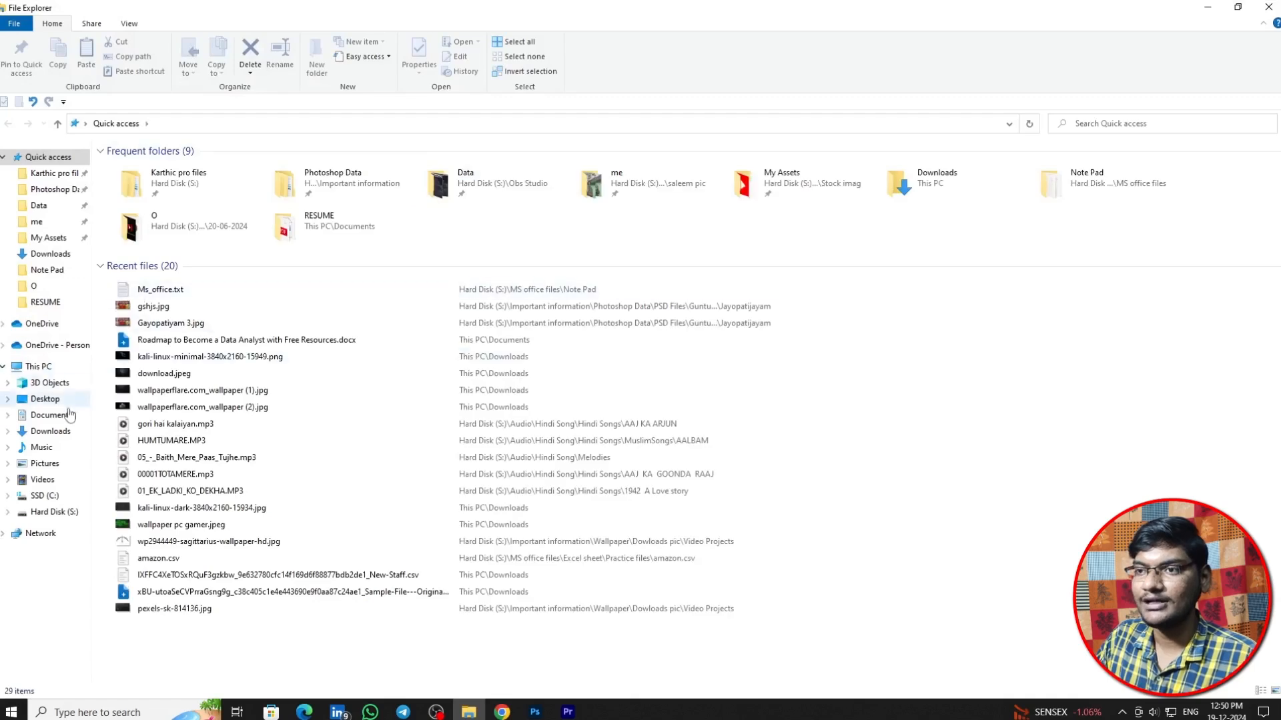
pyautogui.click(57, 432)
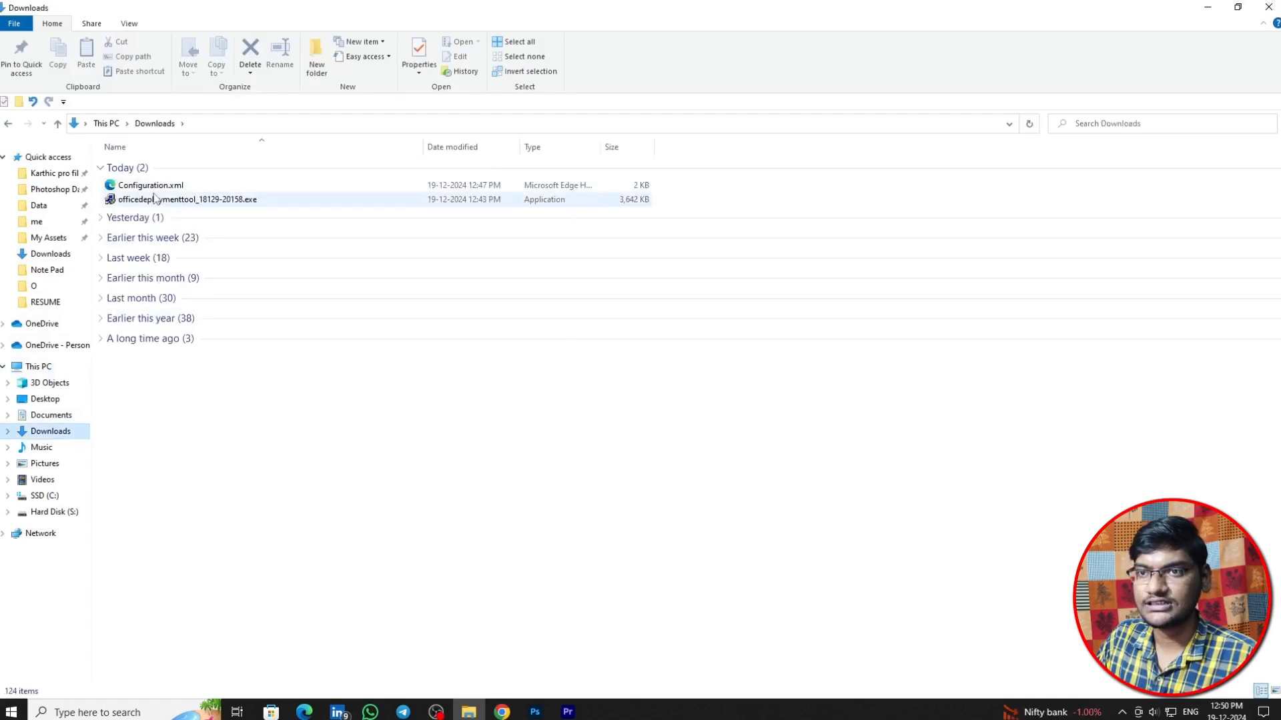
pyautogui.click(1275, 691)
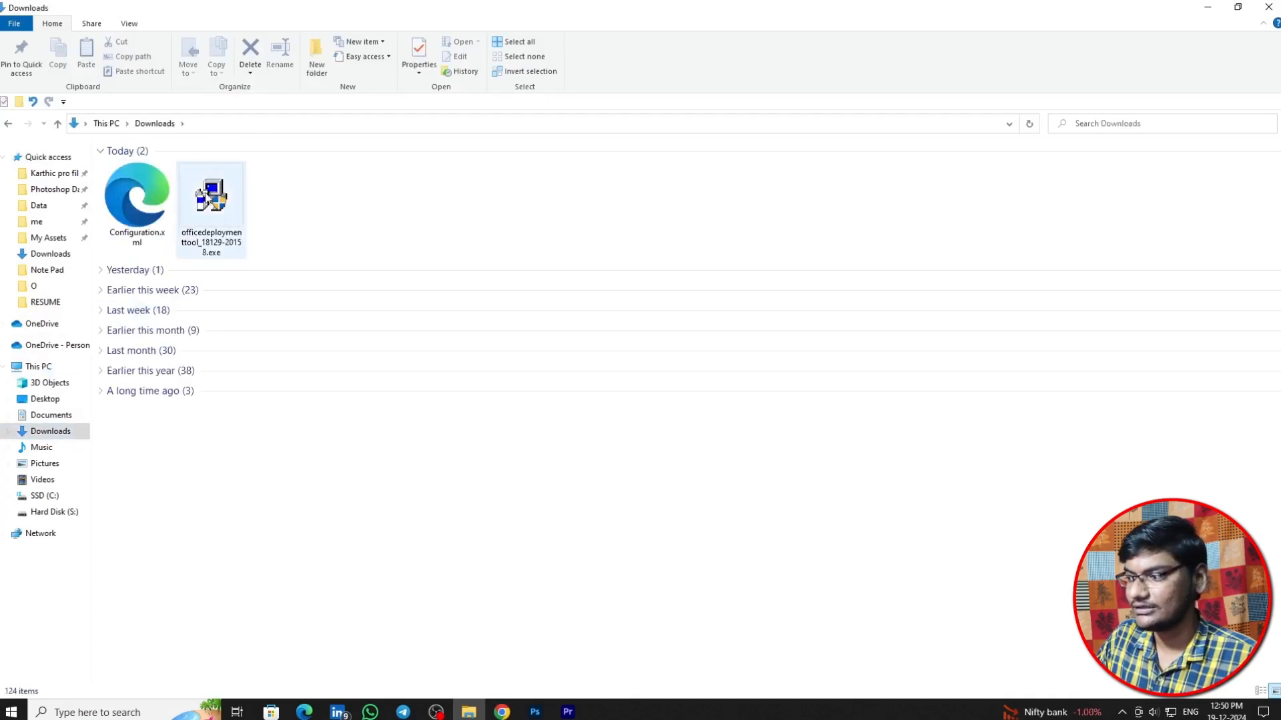
# Create a new folder named office2024 in Downloads.
pyautogui.rightClick(345, 195)
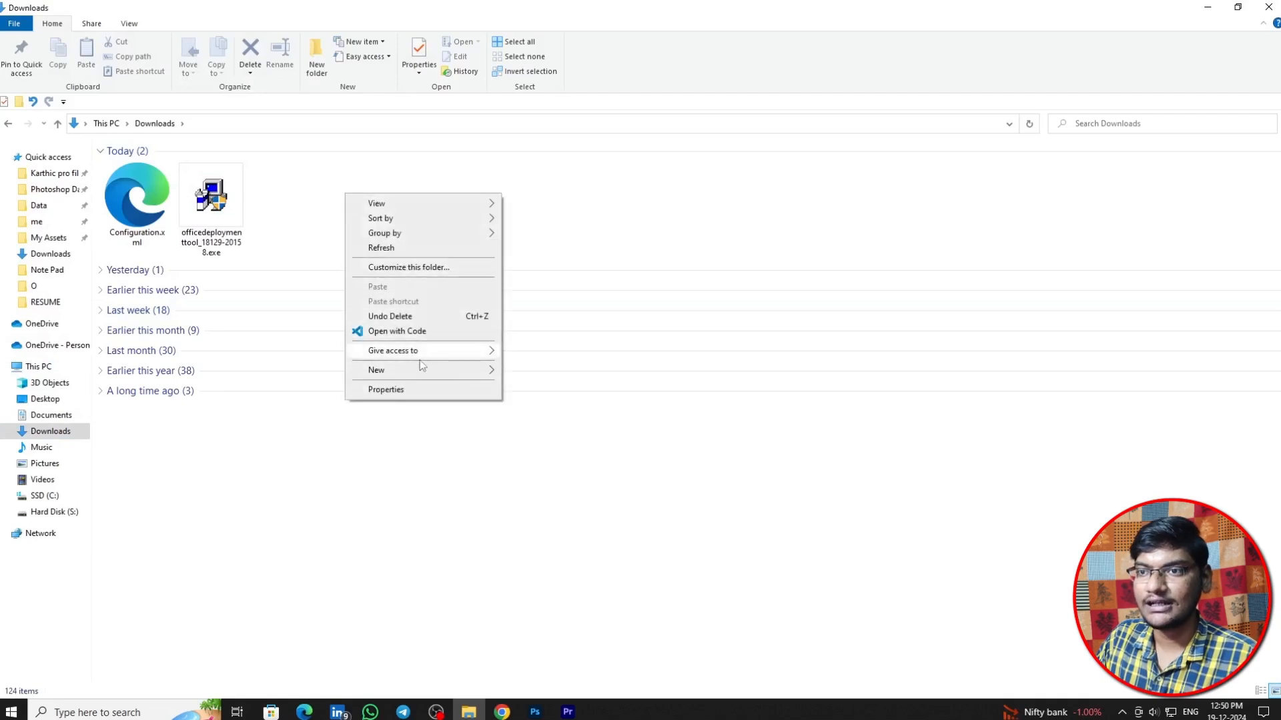
pyautogui.moveTo(418, 374)
pyautogui.click(527, 372)
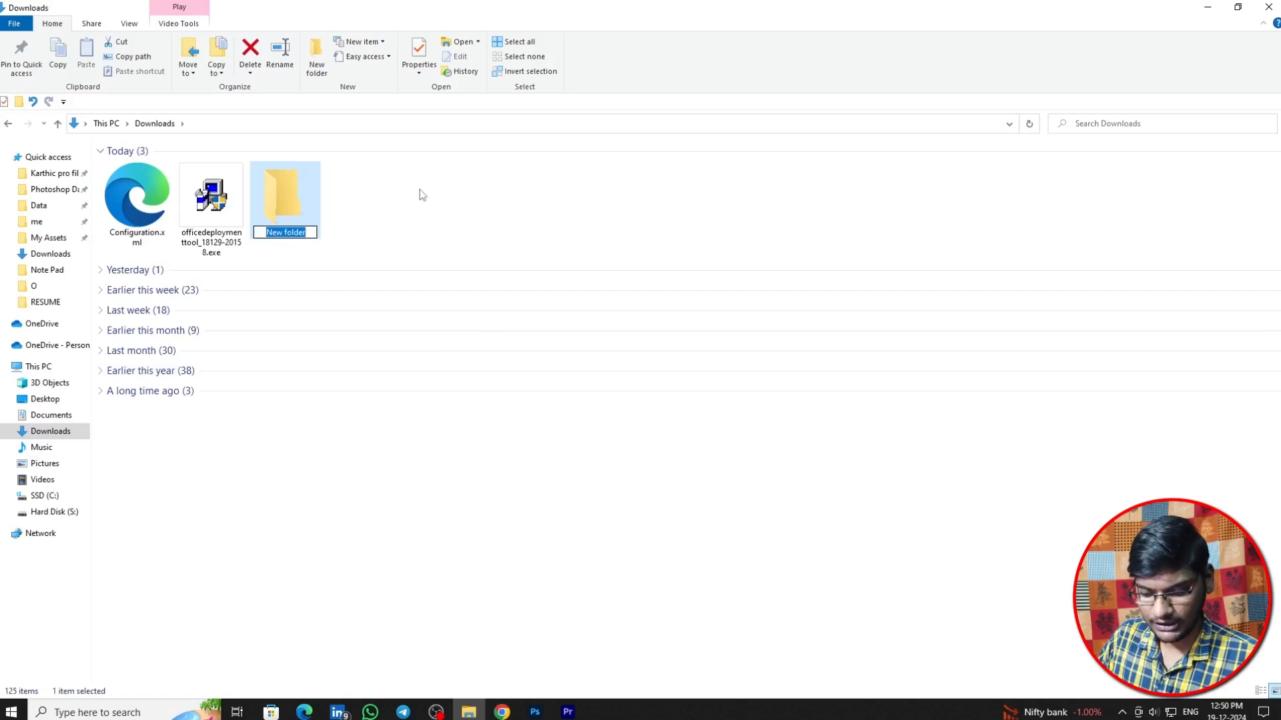
pyautogui.write('office2024')
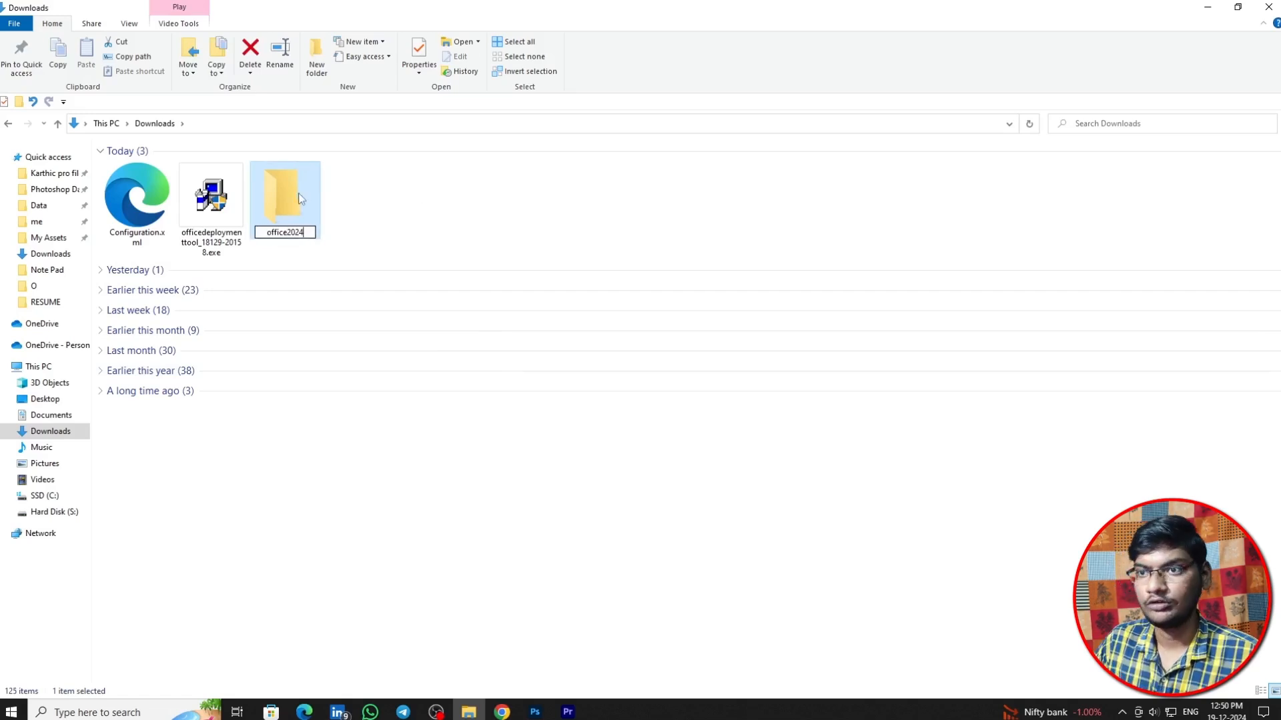
pyautogui.press('Return')
# Move Configuration.xml and the officedeploymenttool executable from Downloads into the office2024 folder.
pyautogui.click(167, 204)
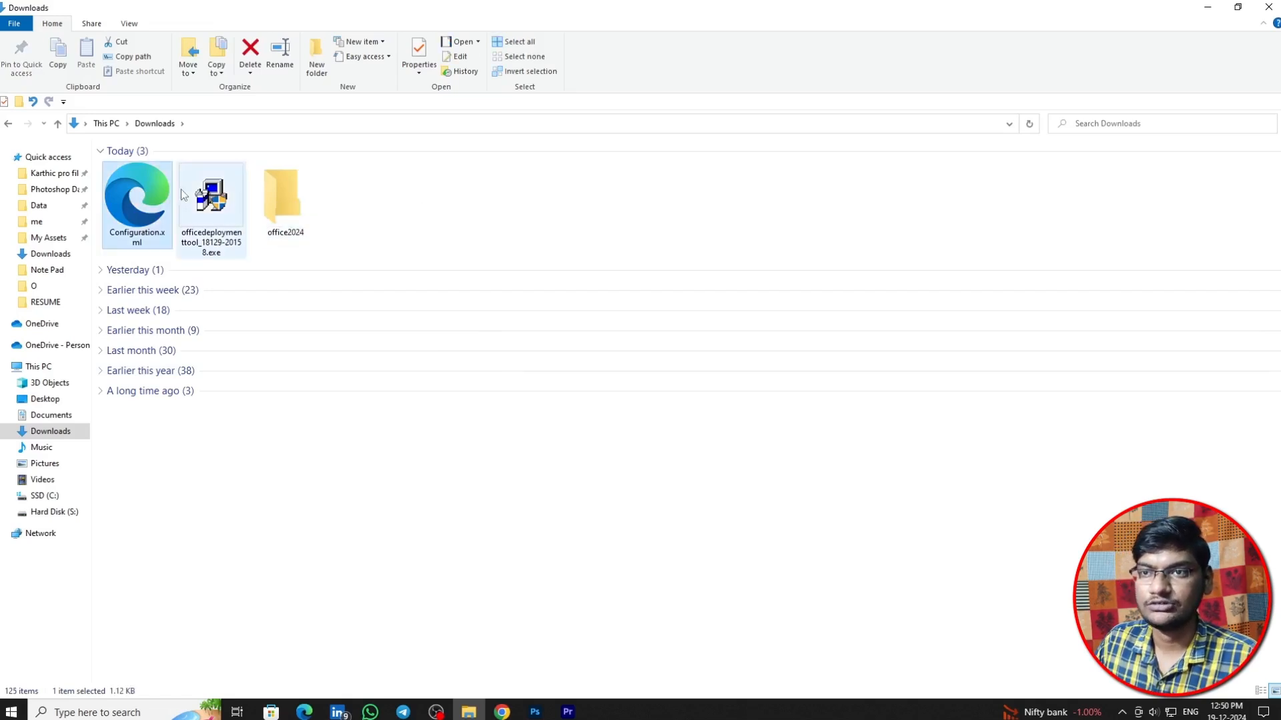
pyautogui.keyDown('ctrl'); pyautogui.click(201, 203); pyautogui.keyUp('ctrl')
pyautogui.rightClick(155, 191)
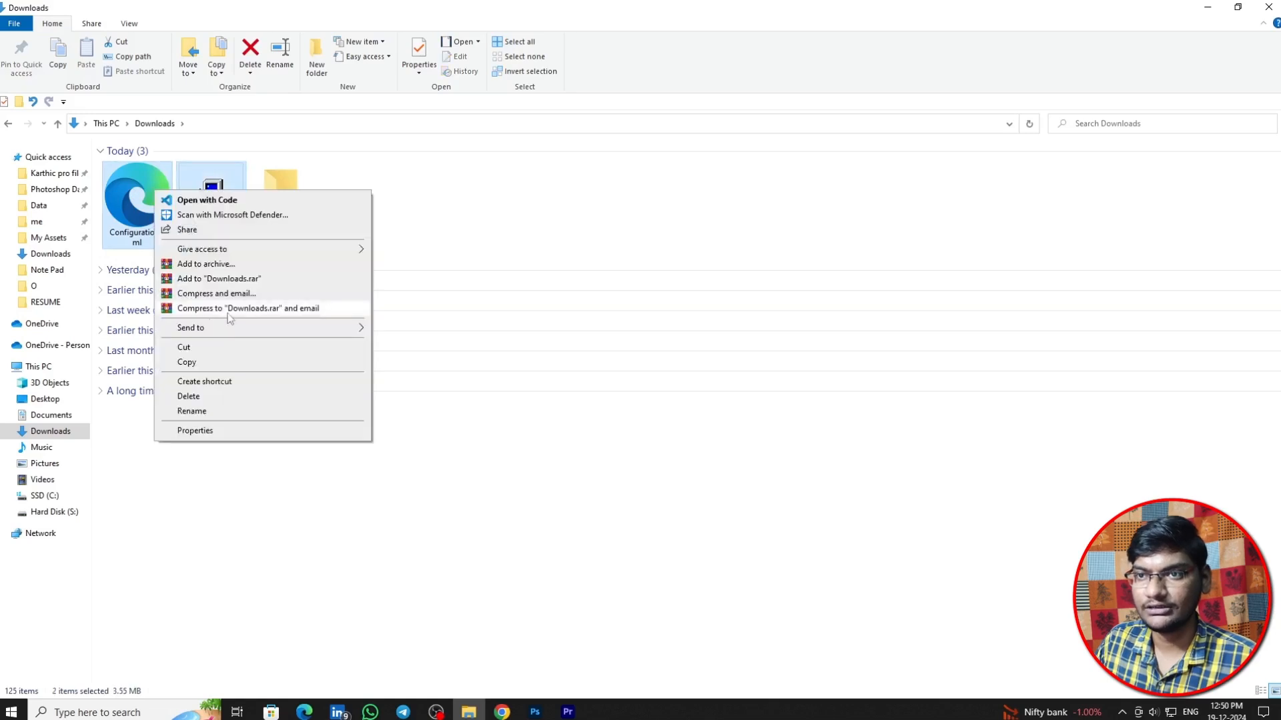
pyautogui.click(211, 346)
pyautogui.click(271, 215)
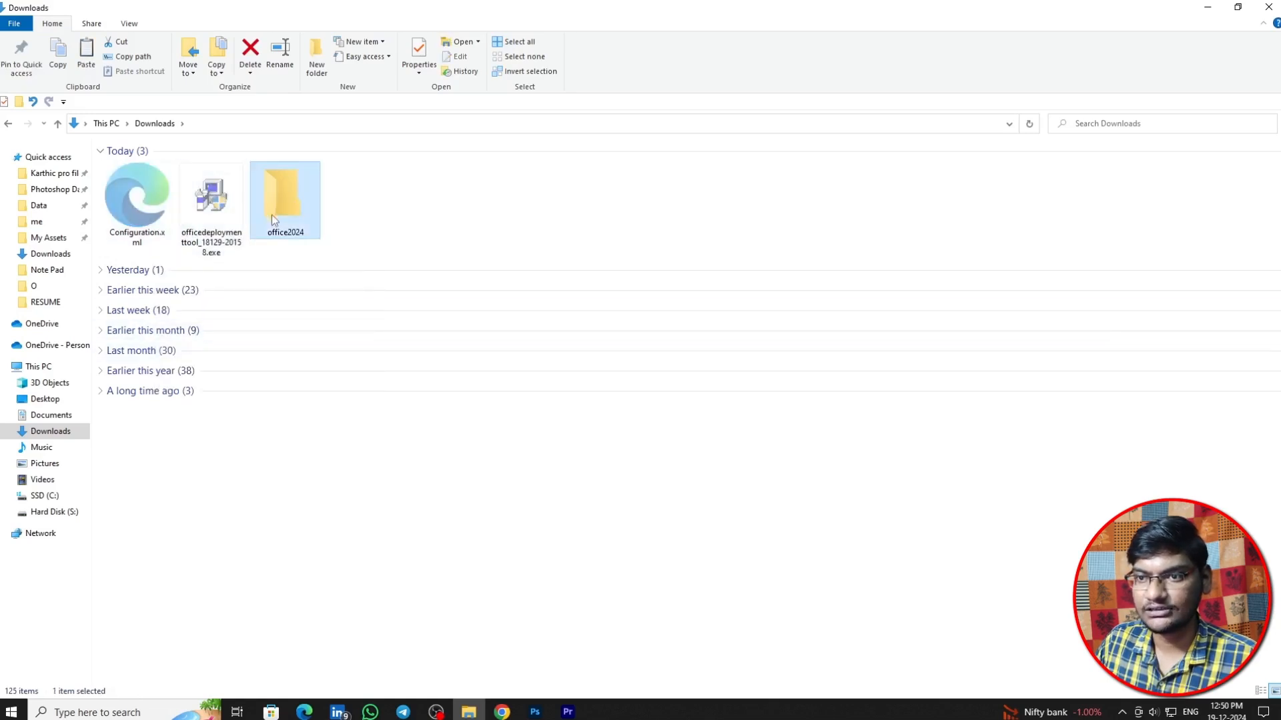
pyautogui.doubleClick(270, 215)
pyautogui.rightClick(197, 226)
pyautogui.click(234, 301)
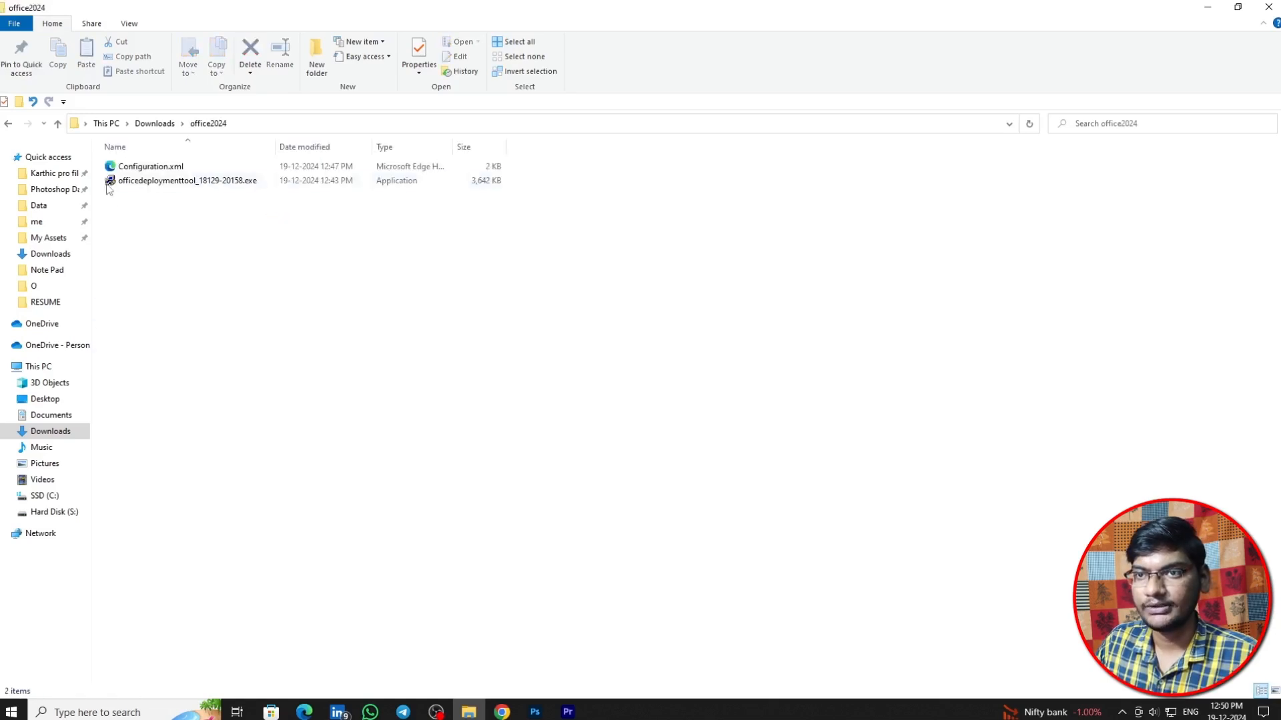
# Move the office2024 folder from Downloads to the root of the SSD (C:) drive and open it there.
pyautogui.click(57, 123)
pyautogui.rightClick(147, 217)
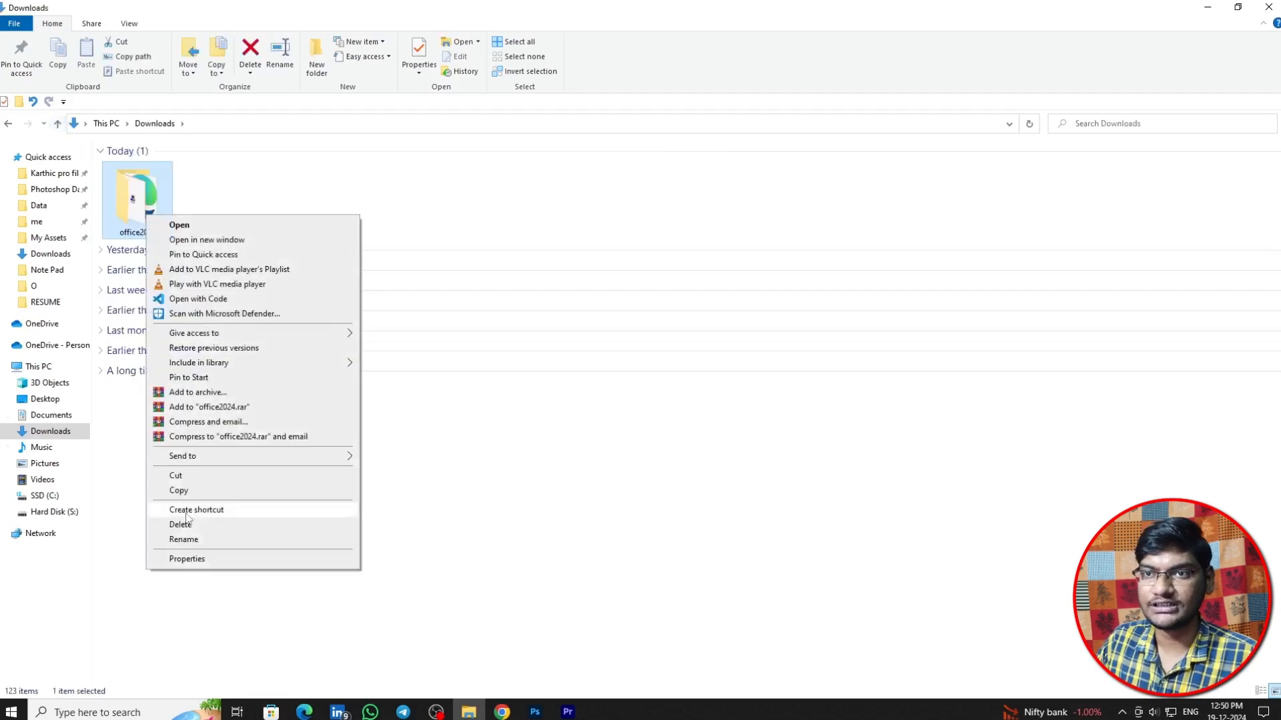
pyautogui.click(178, 490)
pyautogui.click(62, 505)
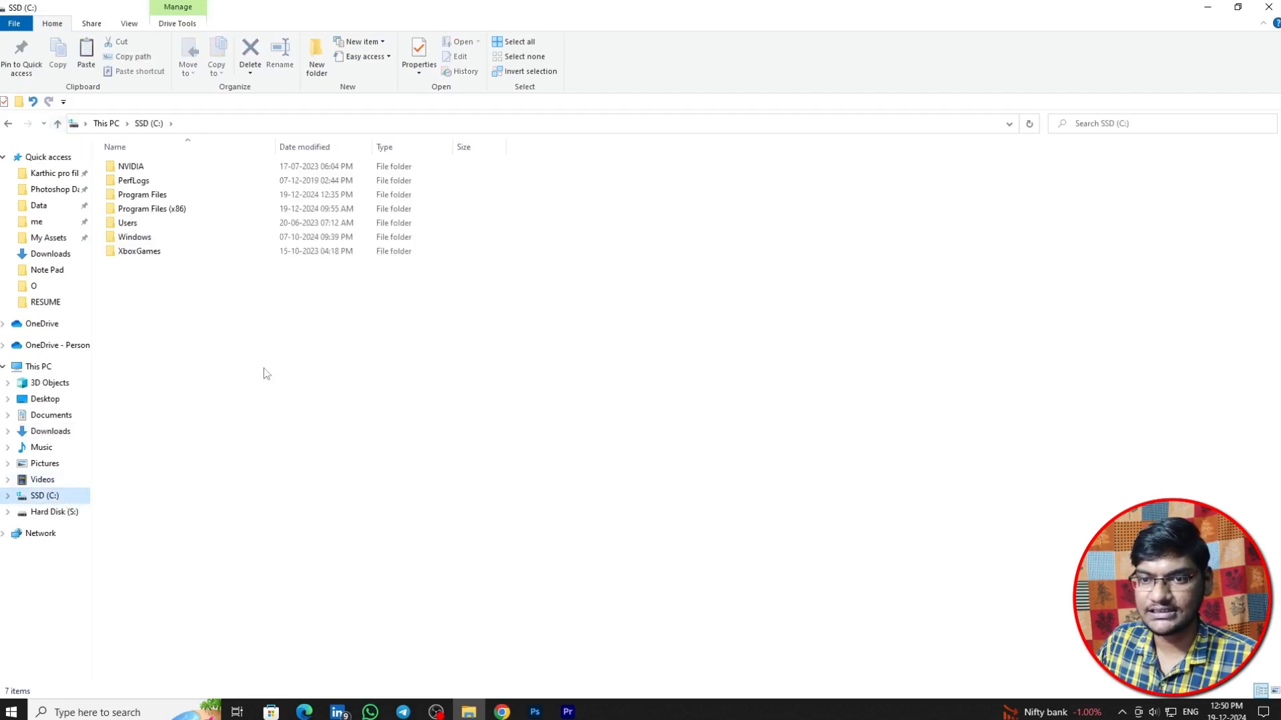
pyautogui.rightClick(226, 307)
pyautogui.click(259, 382)
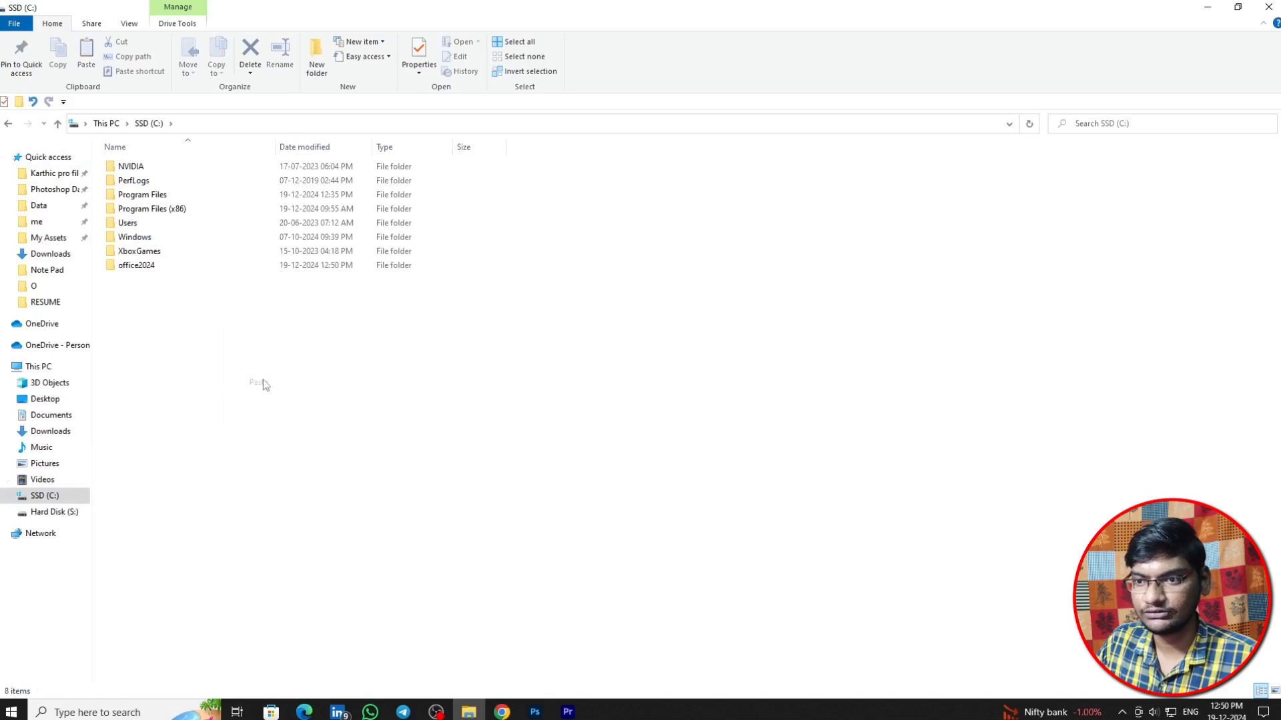
pyautogui.rightClick(184, 342)
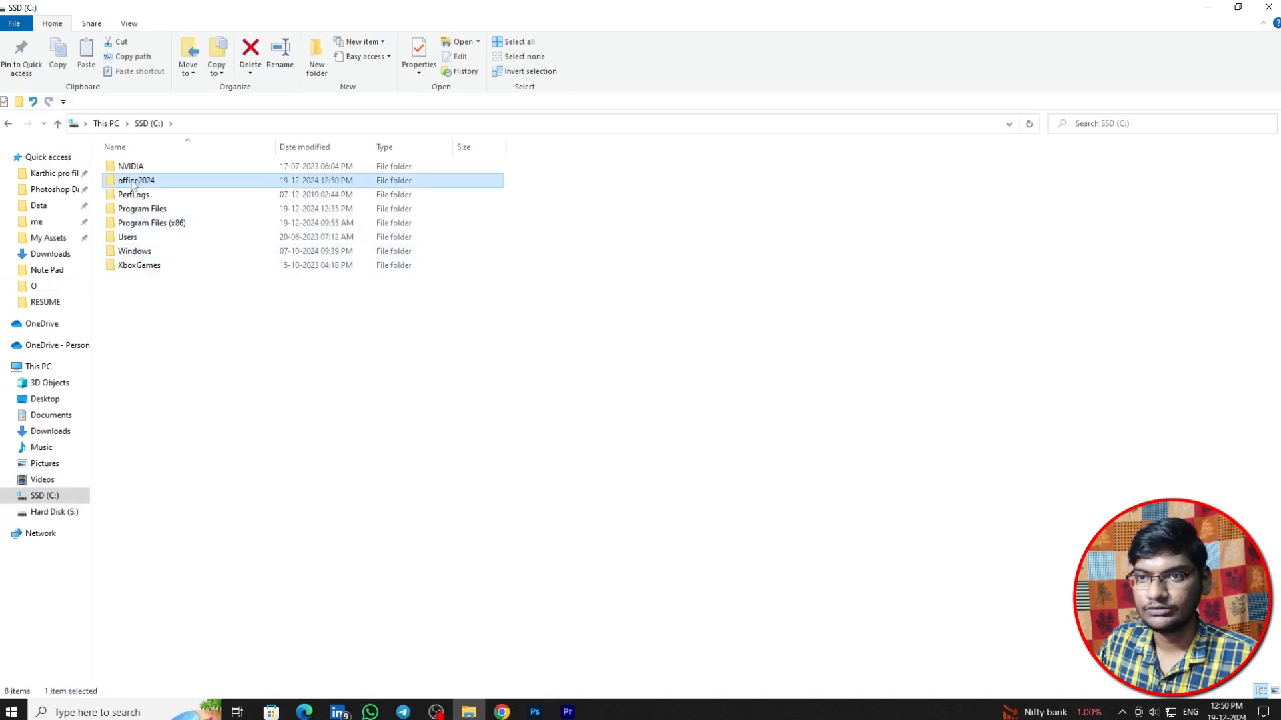
pyautogui.moveTo(171, 182)
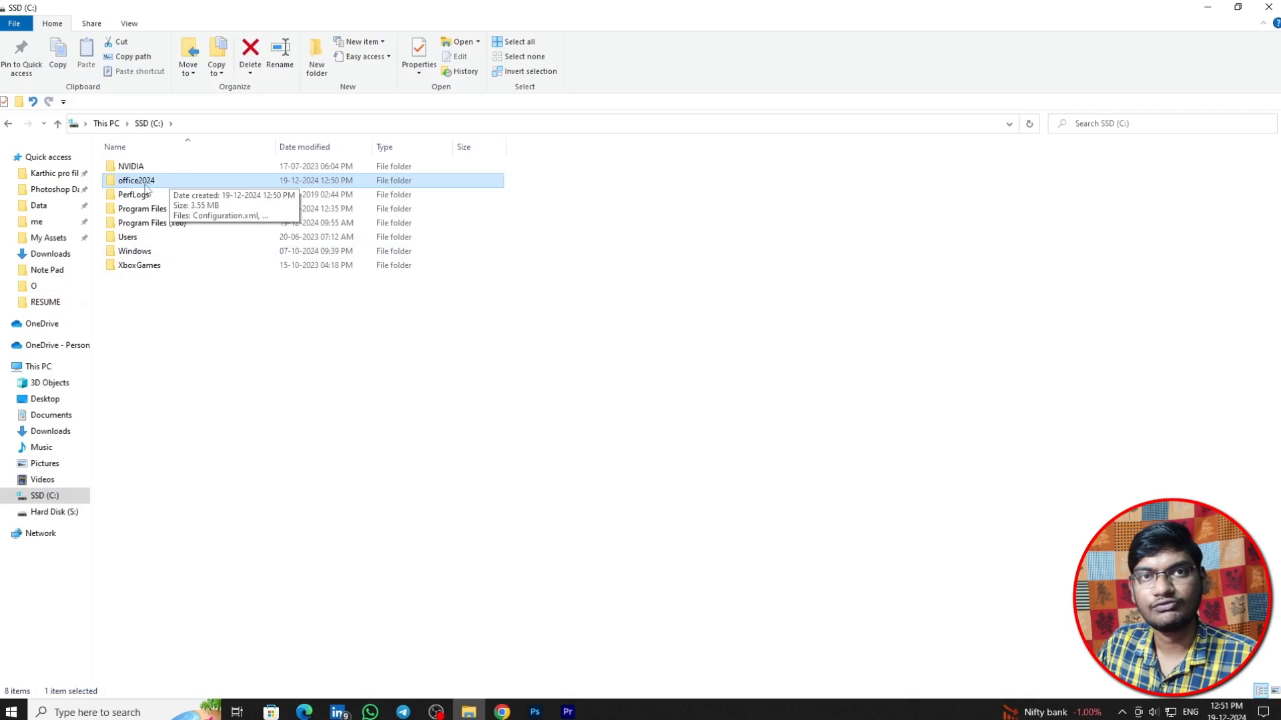
pyautogui.doubleClick(191, 181)
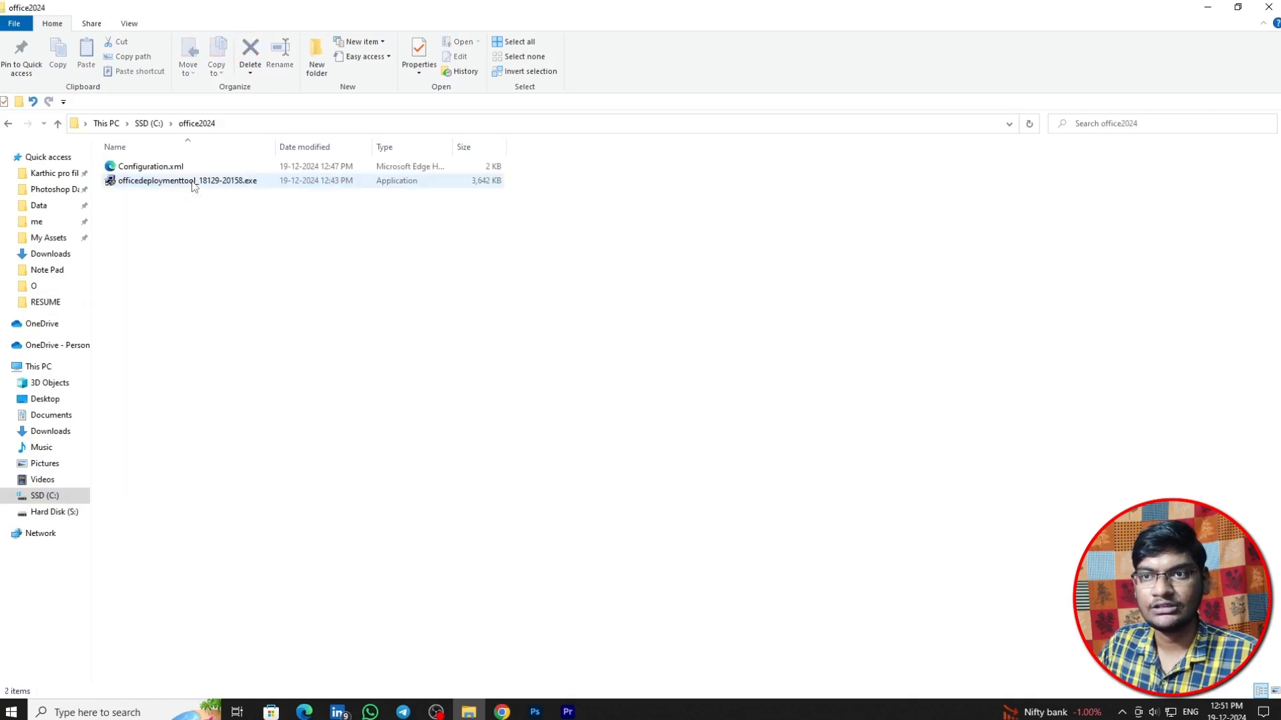
# Hide the file name extensions in the office2024 folder and show them again.
pyautogui.moveTo(171, 186)
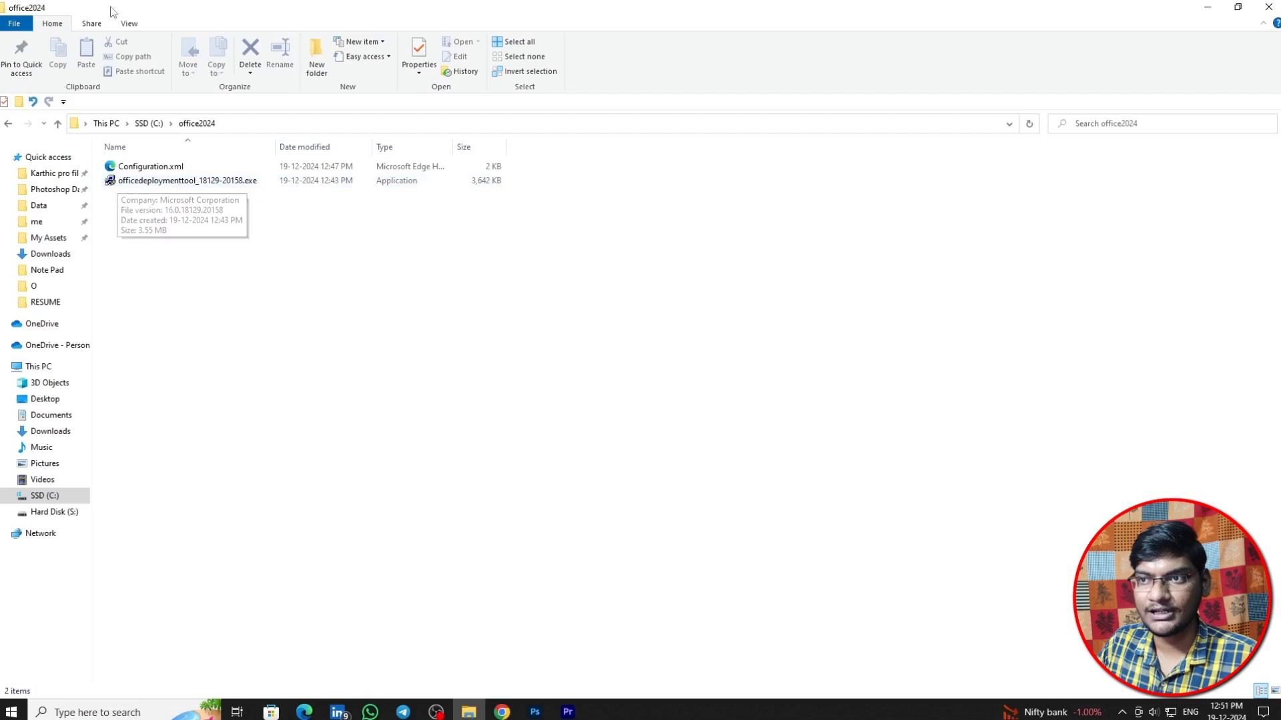
pyautogui.click(130, 25)
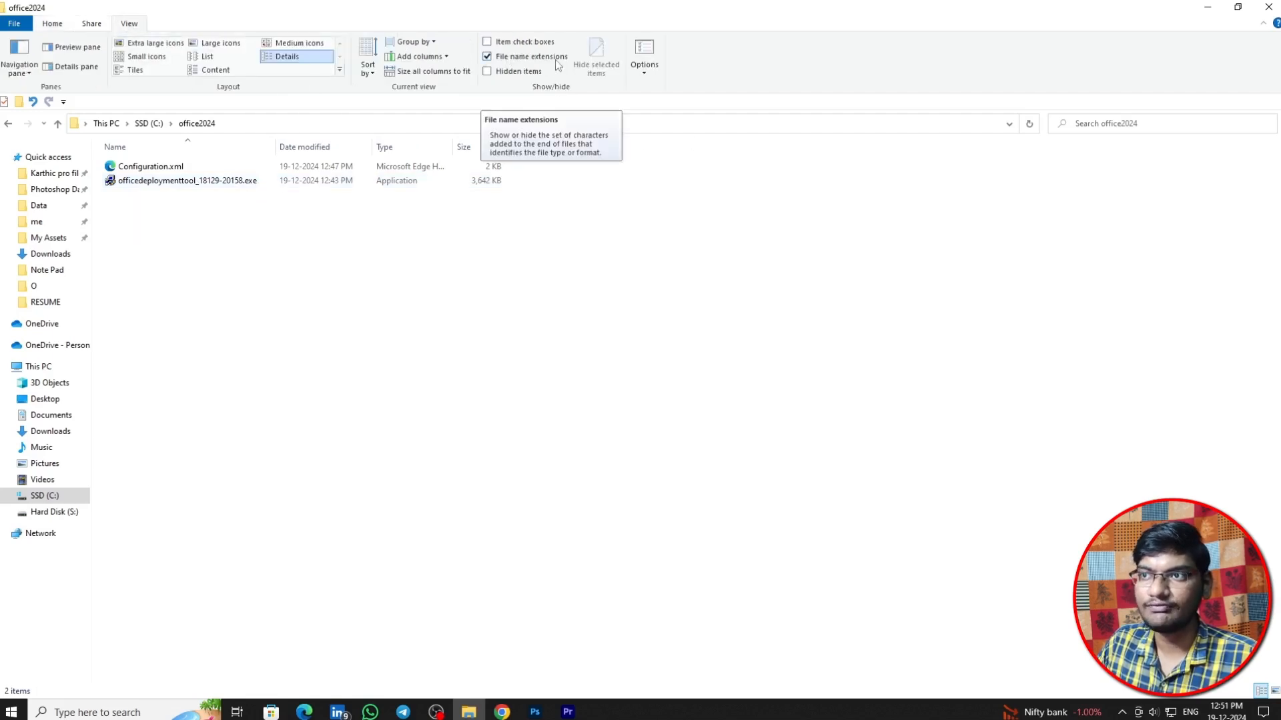
pyautogui.click(533, 59)
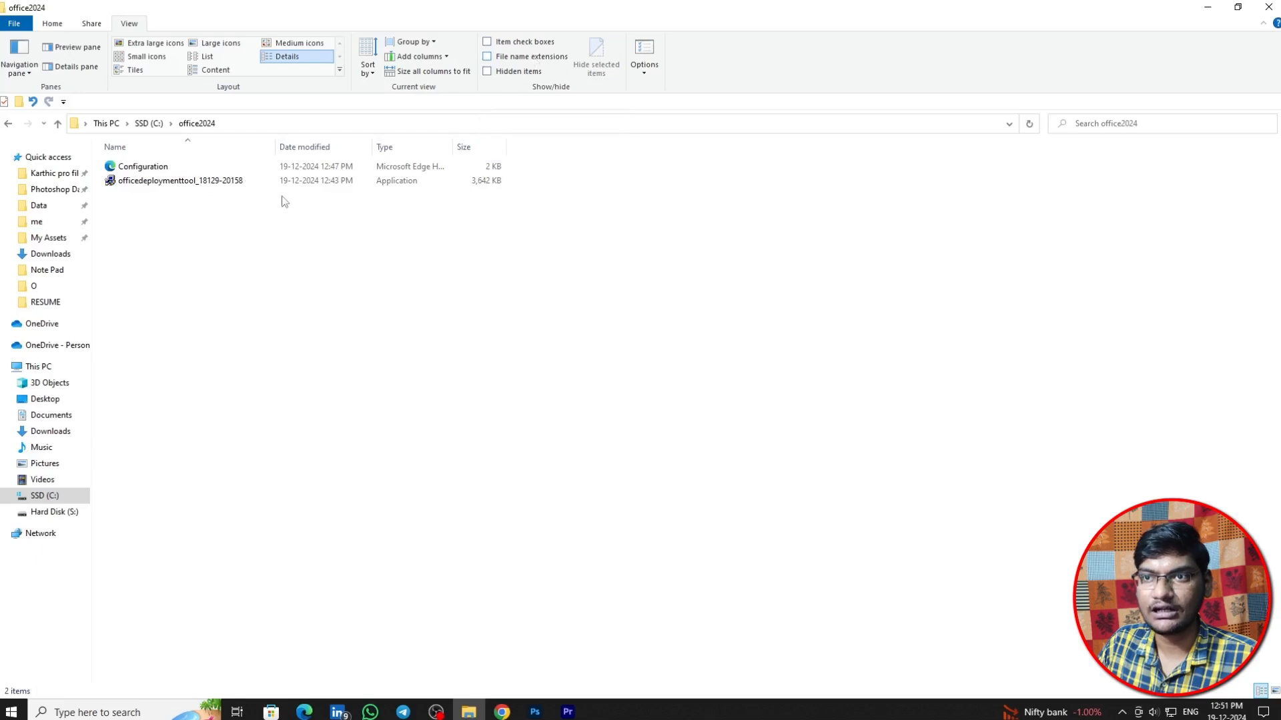
pyautogui.click(508, 59)
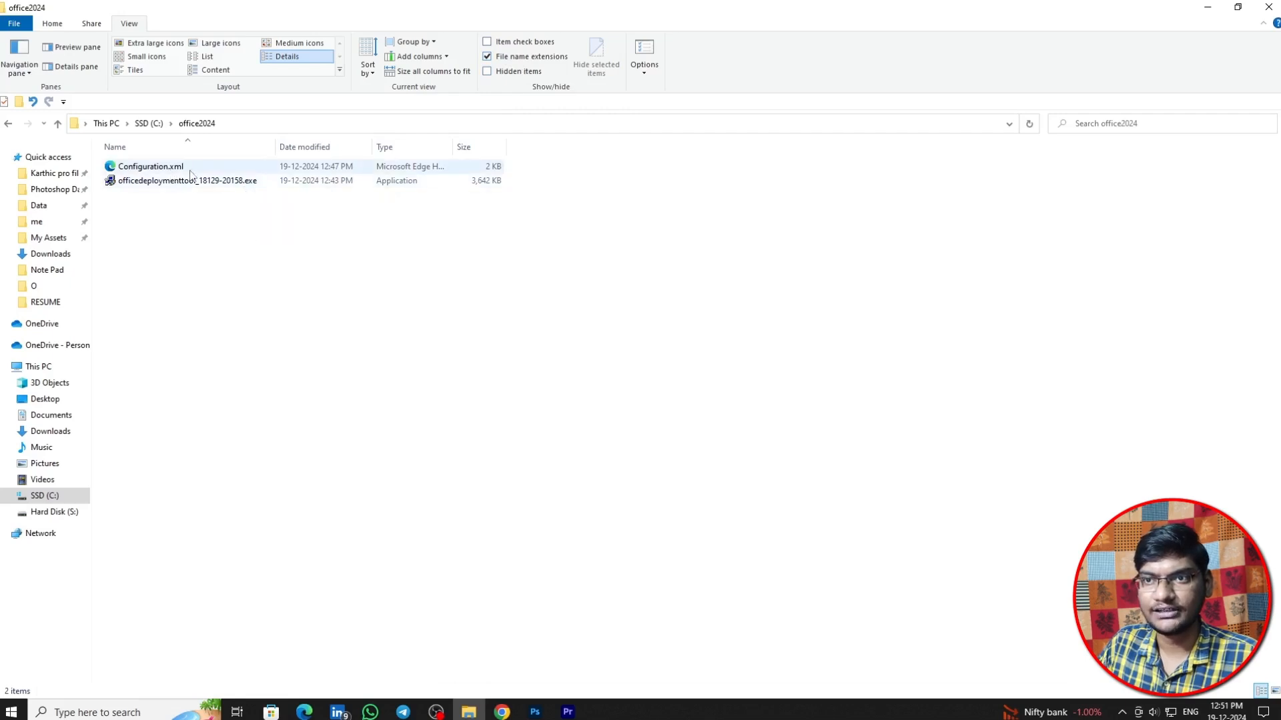
pyautogui.rightClick(241, 280)
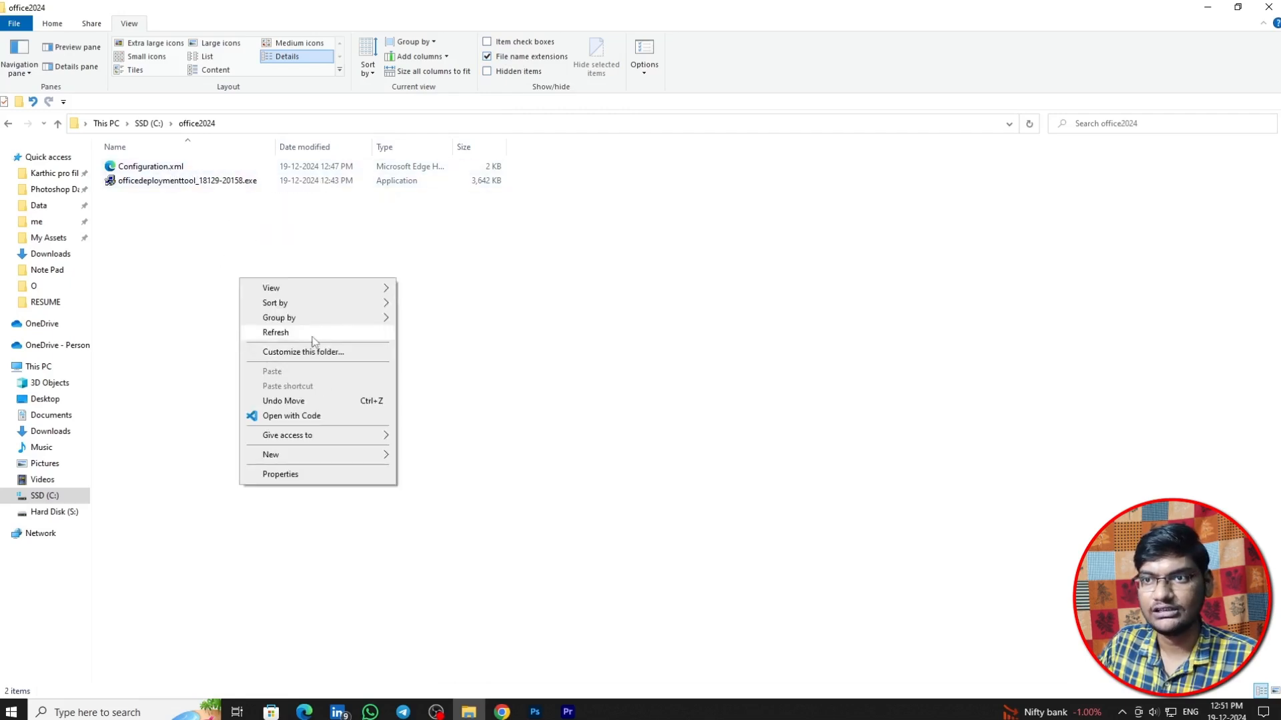
# Run the officedeploymenttool executable as administrator, accept the Microsoft Software License Terms and continue to the extraction folder selection.
pyautogui.click(170, 182)
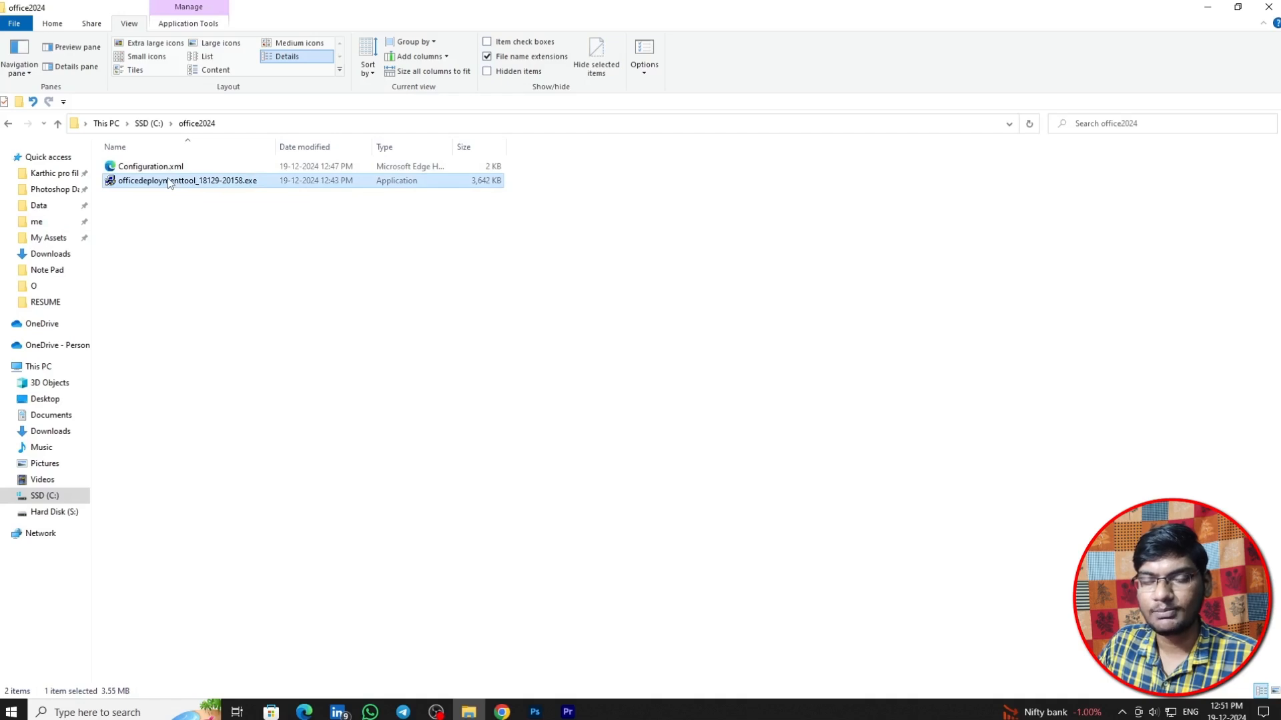
pyautogui.rightClick(170, 183)
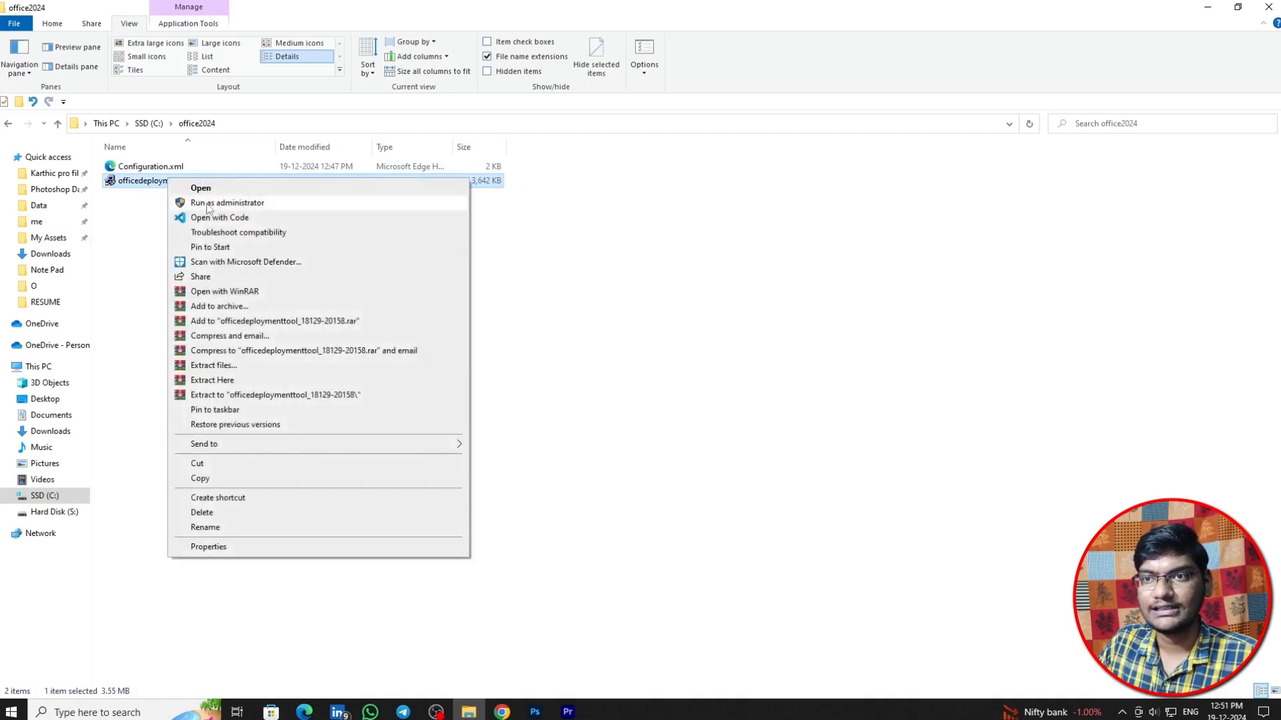
pyautogui.click(208, 203)
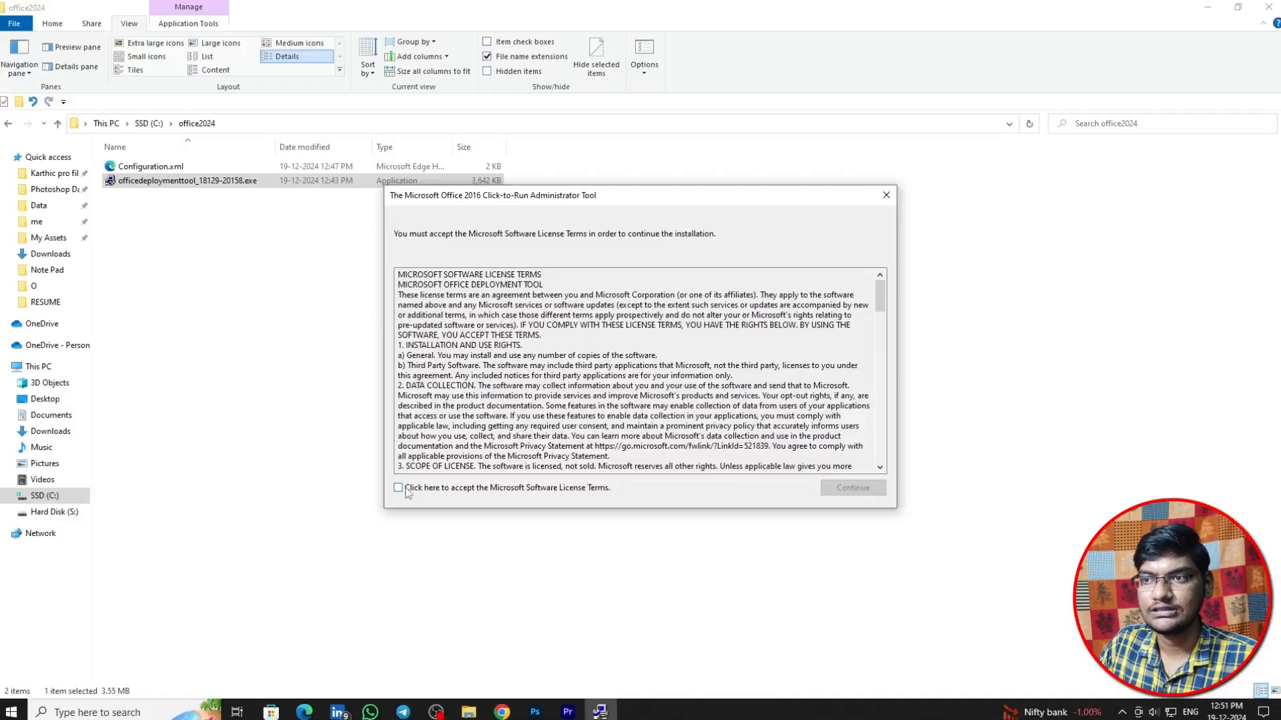
pyautogui.click(428, 489)
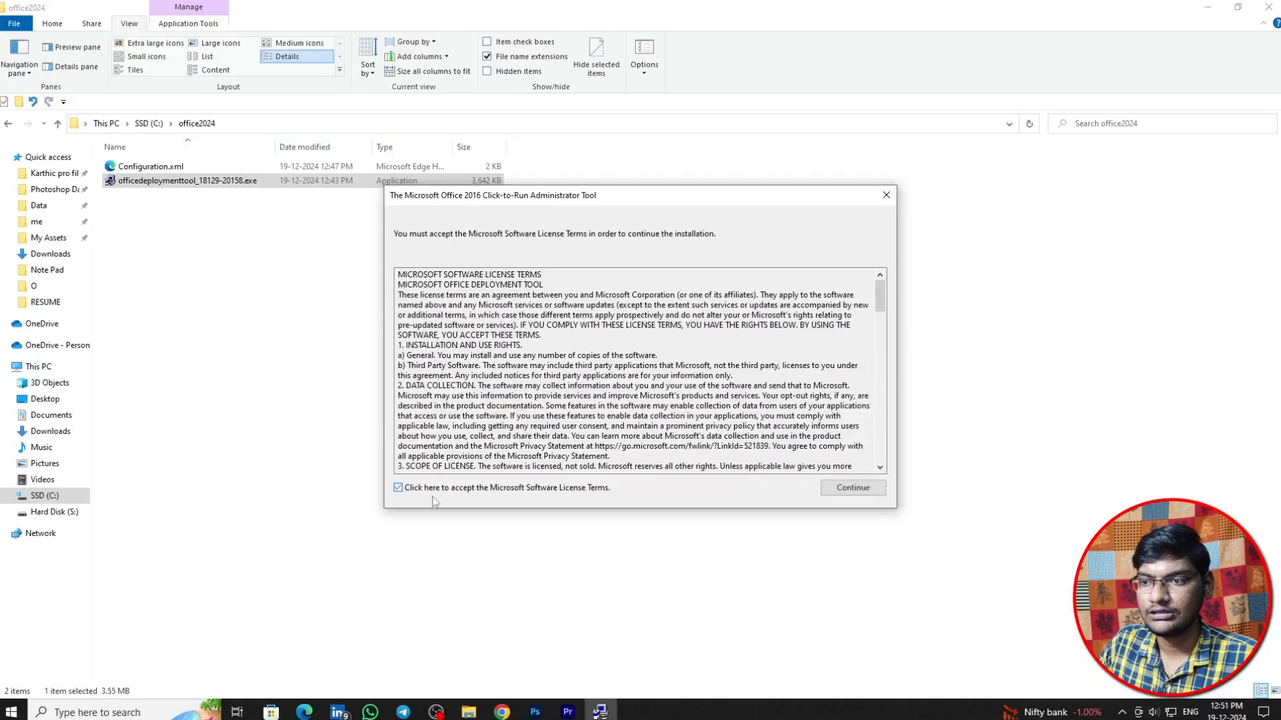
pyautogui.click(853, 487)
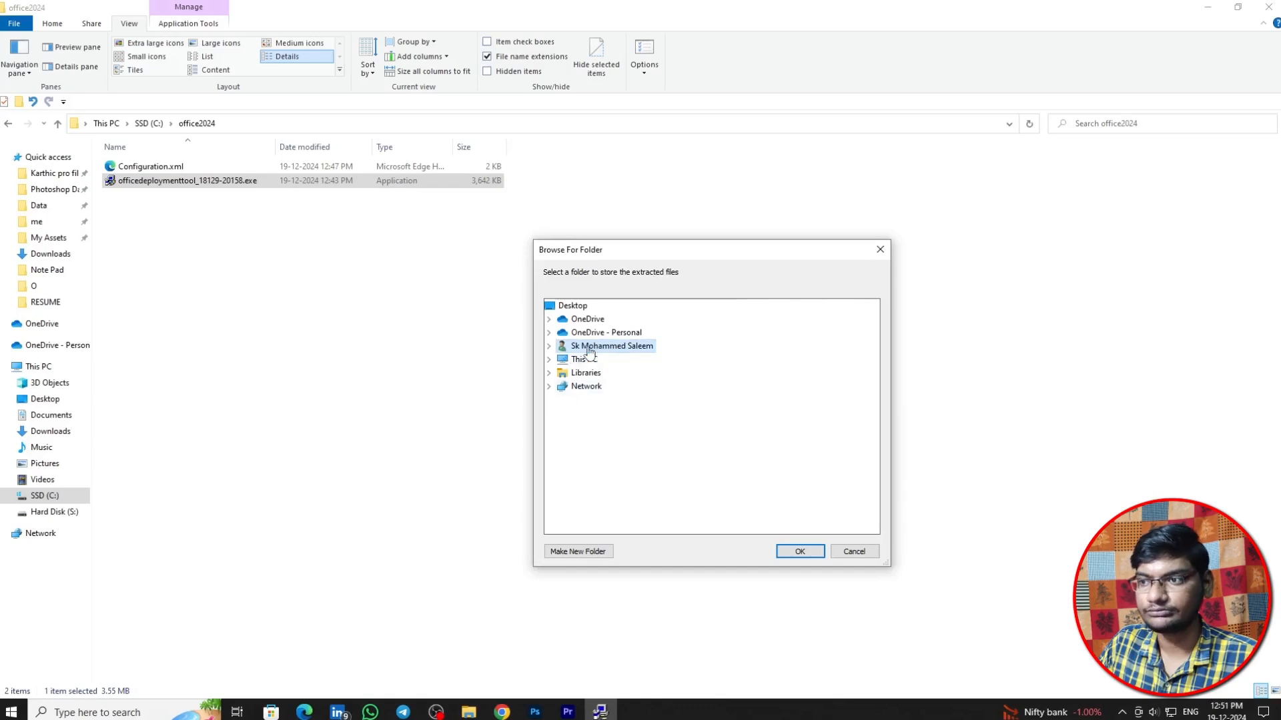
# Extract the deployment tool files into the office2024 folder on the SSD (C:) drive and dismiss the completion message.
pyautogui.click(549, 359)
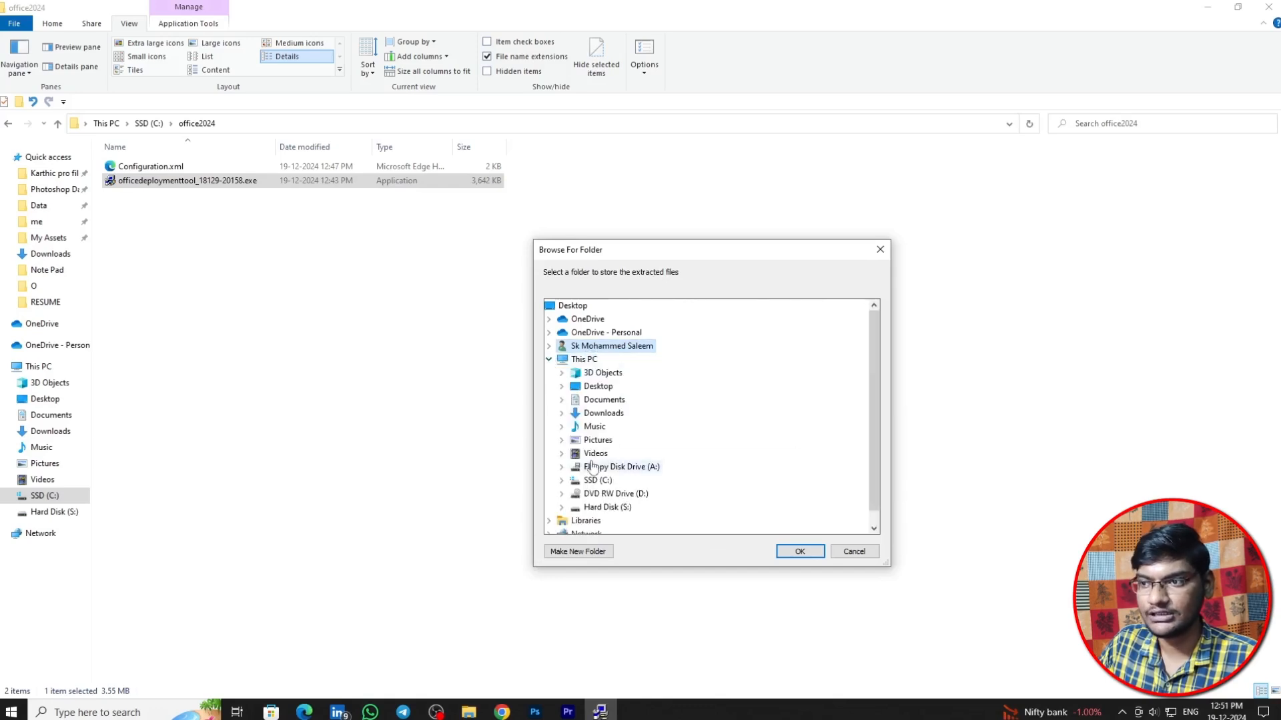
pyautogui.doubleClick(579, 481)
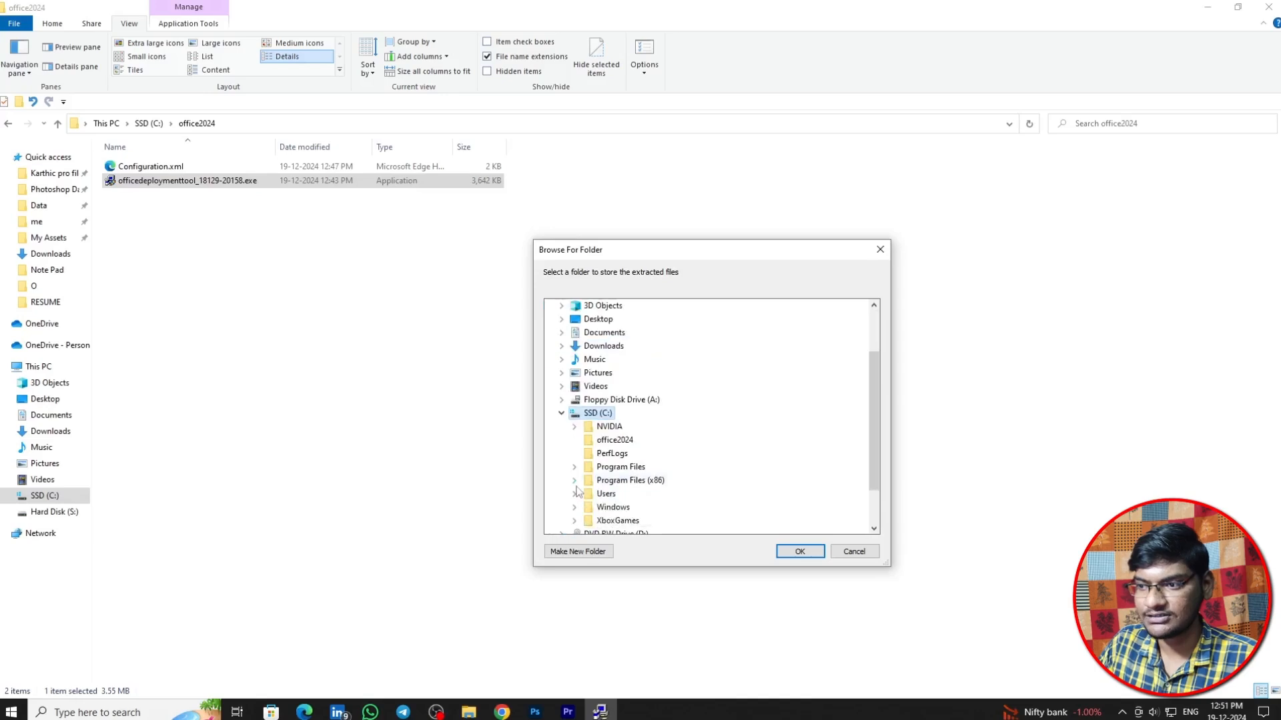
pyautogui.click(614, 440)
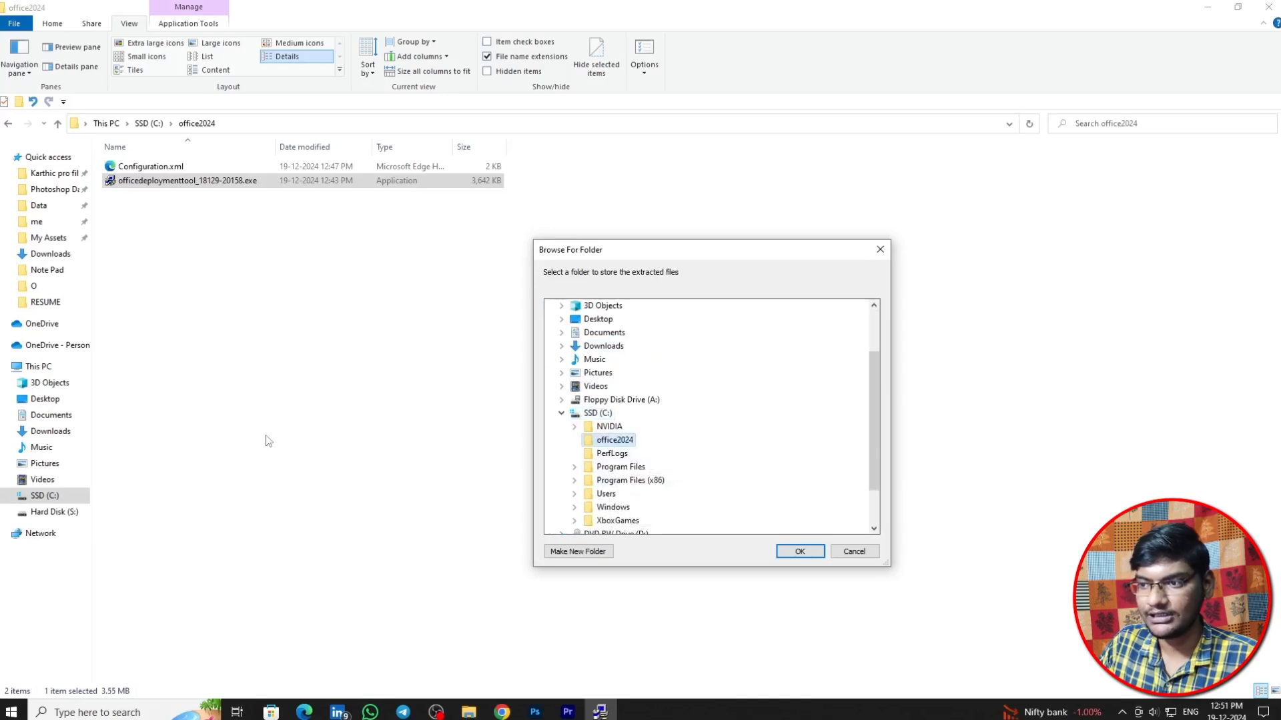
pyautogui.click(800, 551)
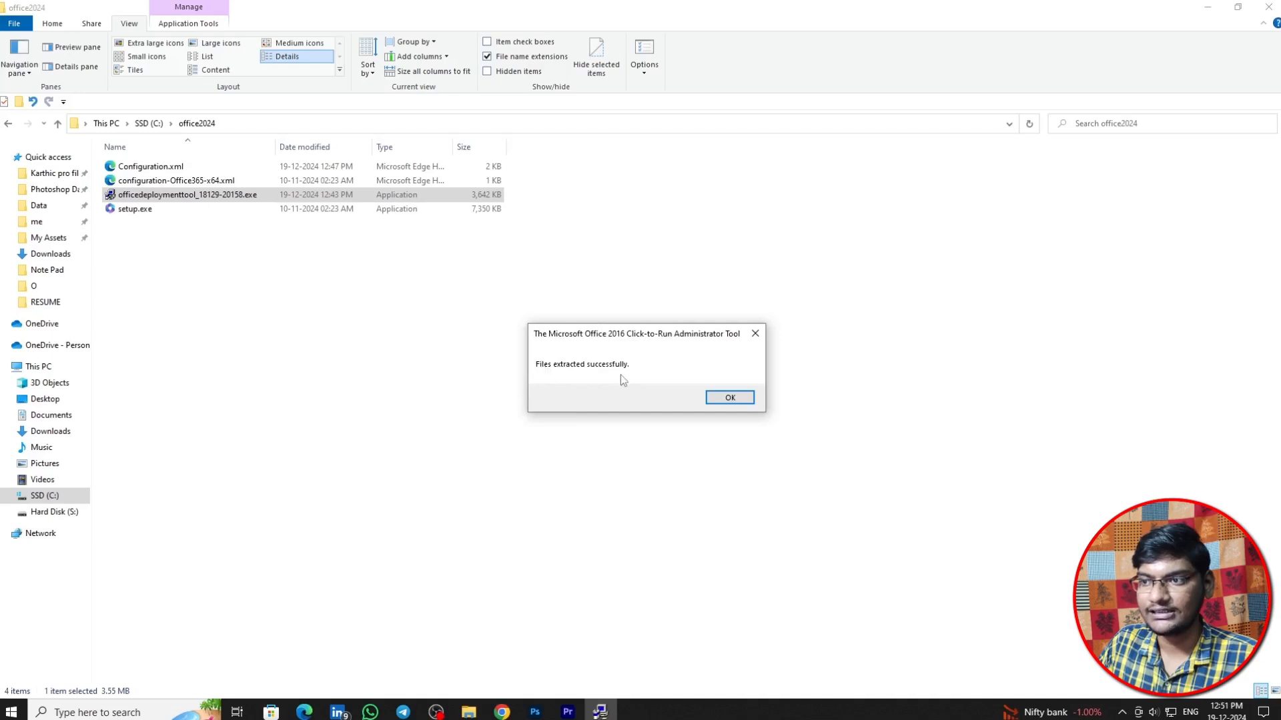
pyautogui.click(730, 398)
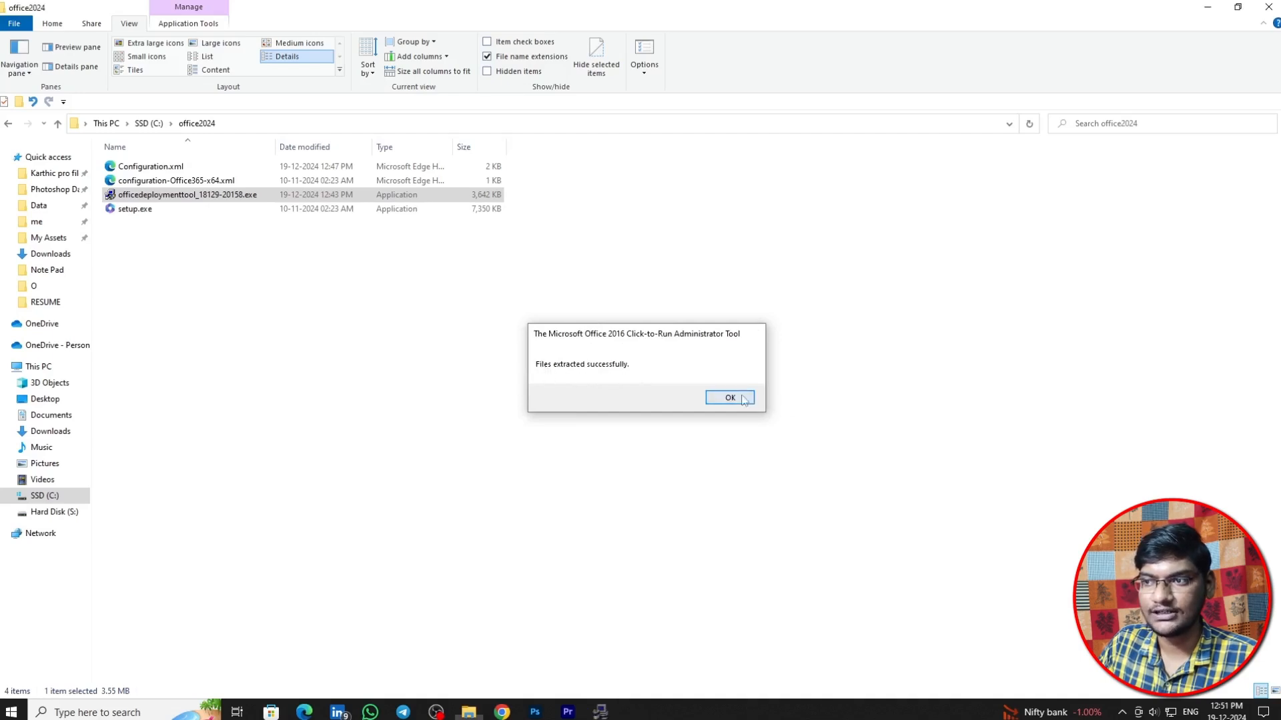
pyautogui.rightClick(493, 311)
pyautogui.click(527, 366)
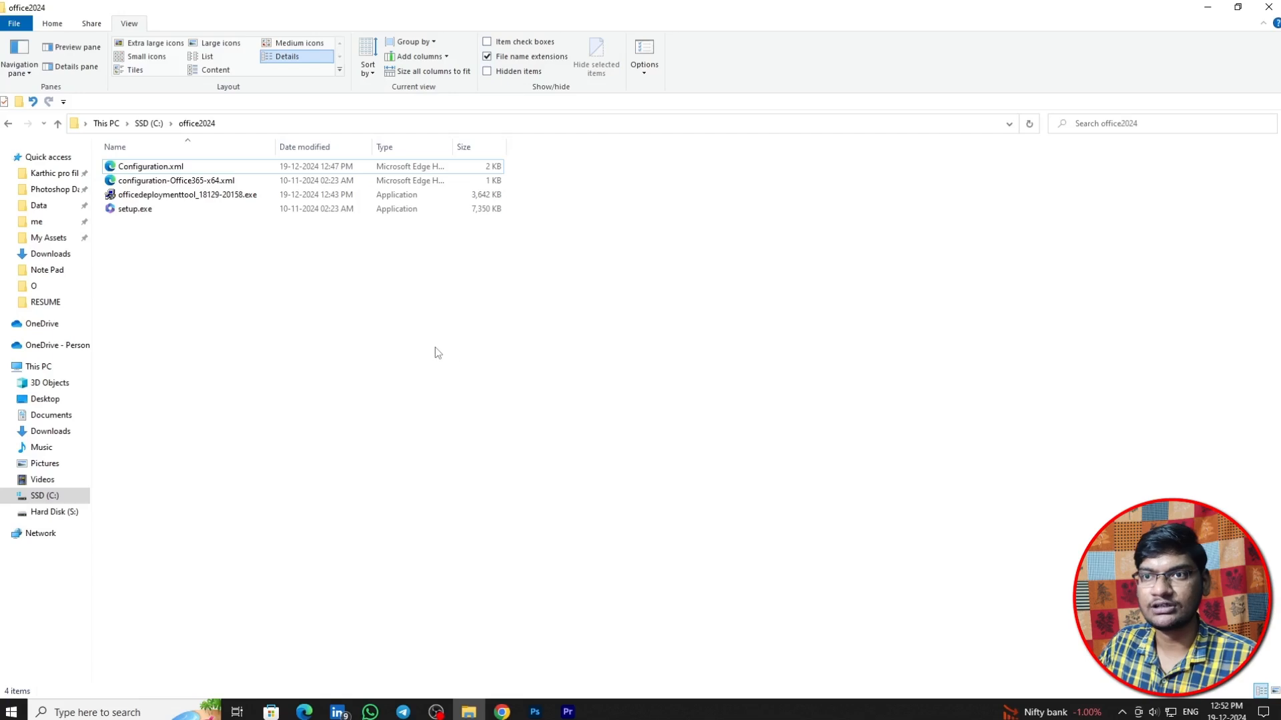
pyautogui.rightClick(162, 269)
pyautogui.click(220, 320)
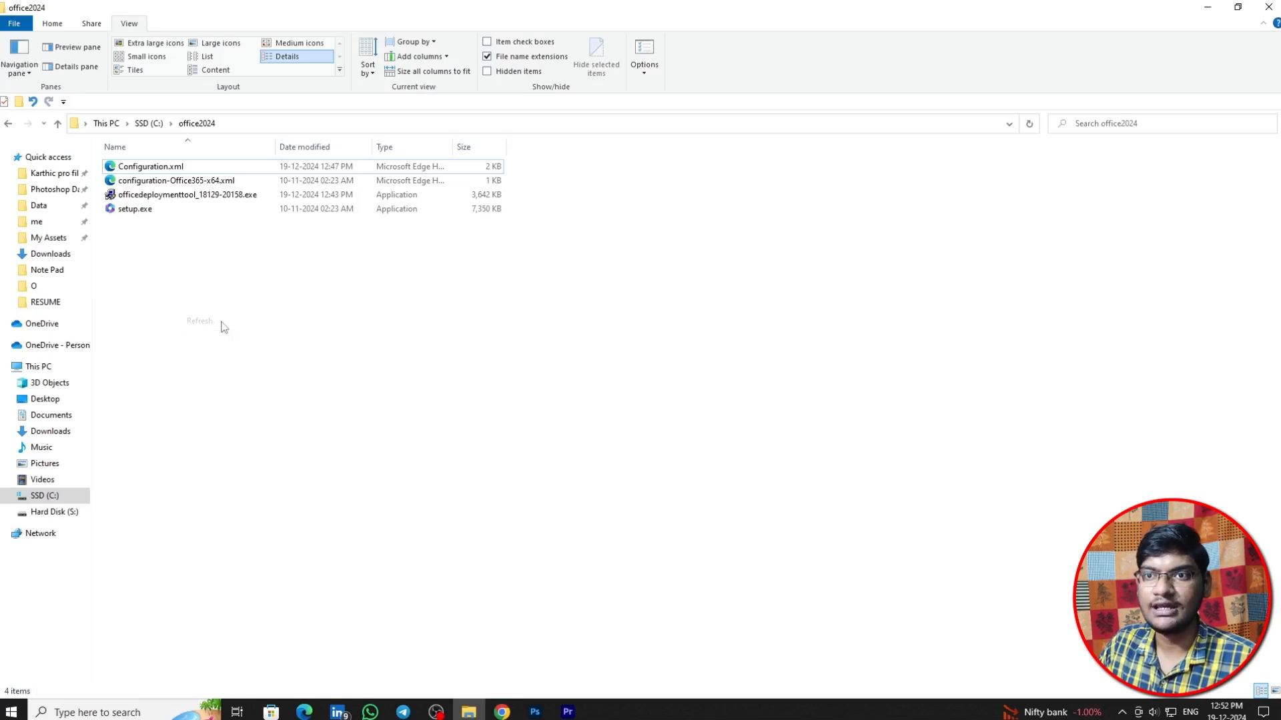
pyautogui.rightClick(199, 269)
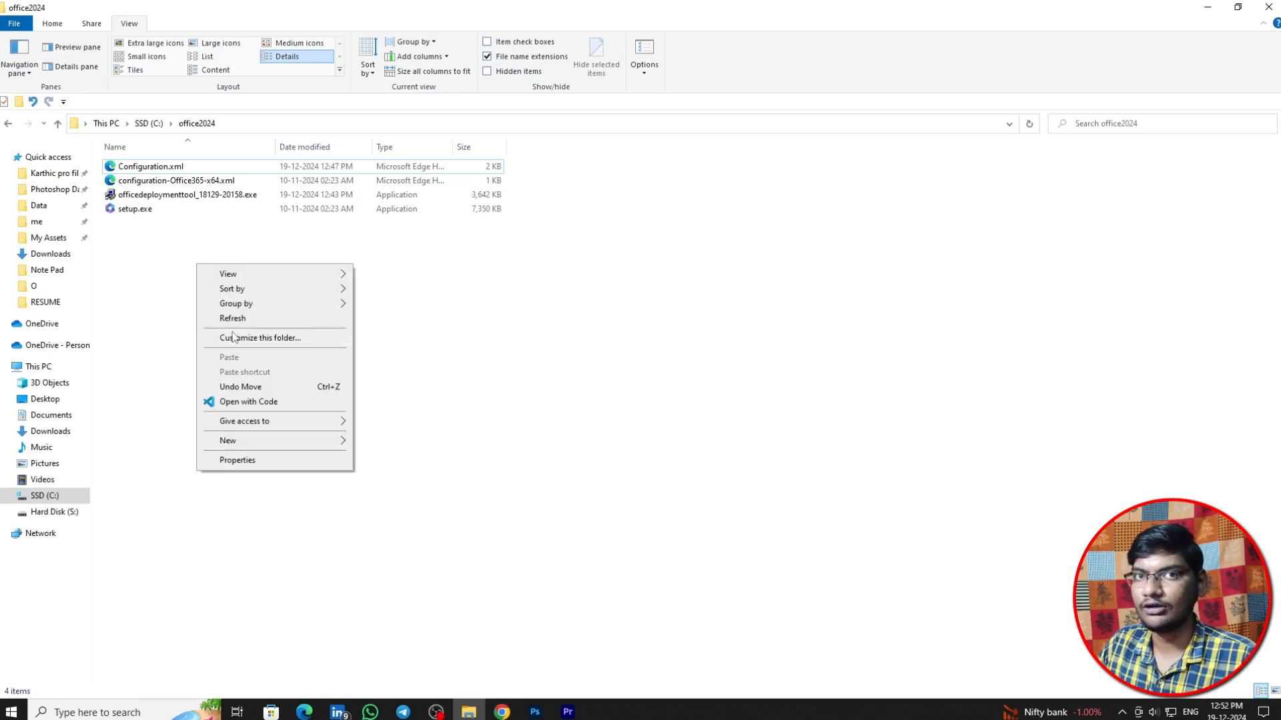
pyautogui.click(252, 318)
# Search Windows for cmd, run Command Prompt as administrator and move its window clear of the folder's file list.
pyautogui.click(107, 714)
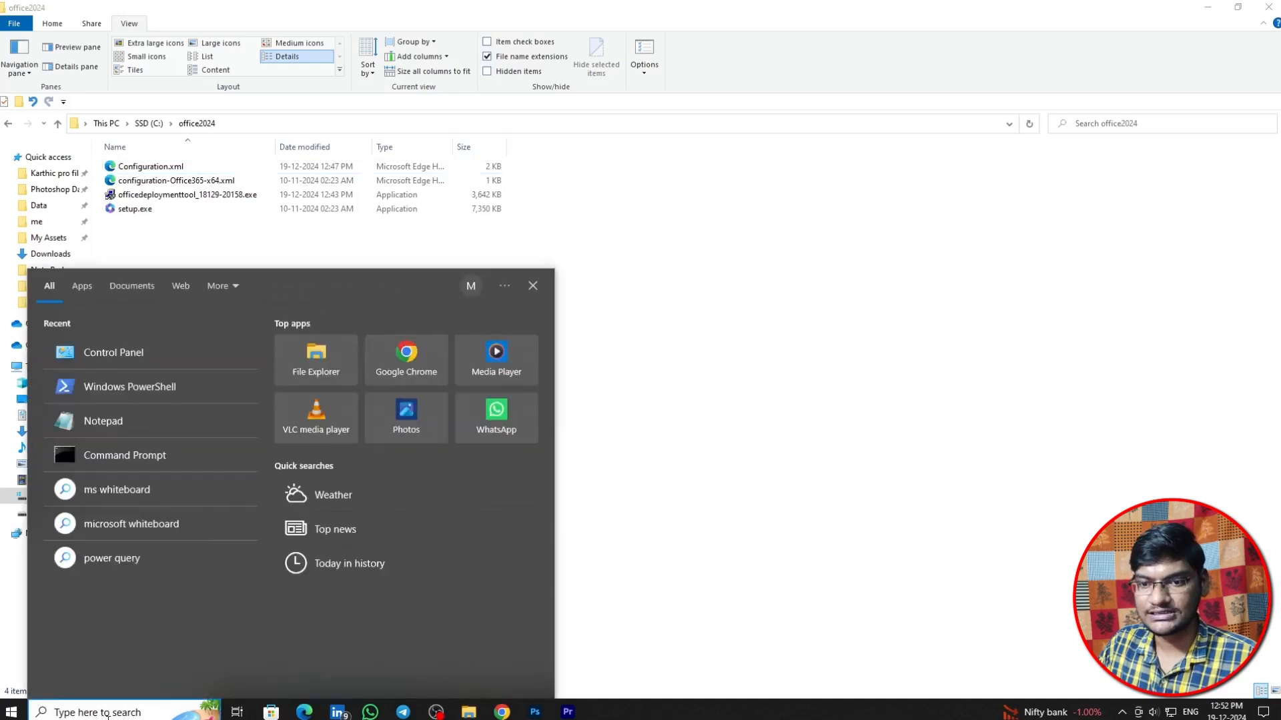
pyautogui.write('cmd')
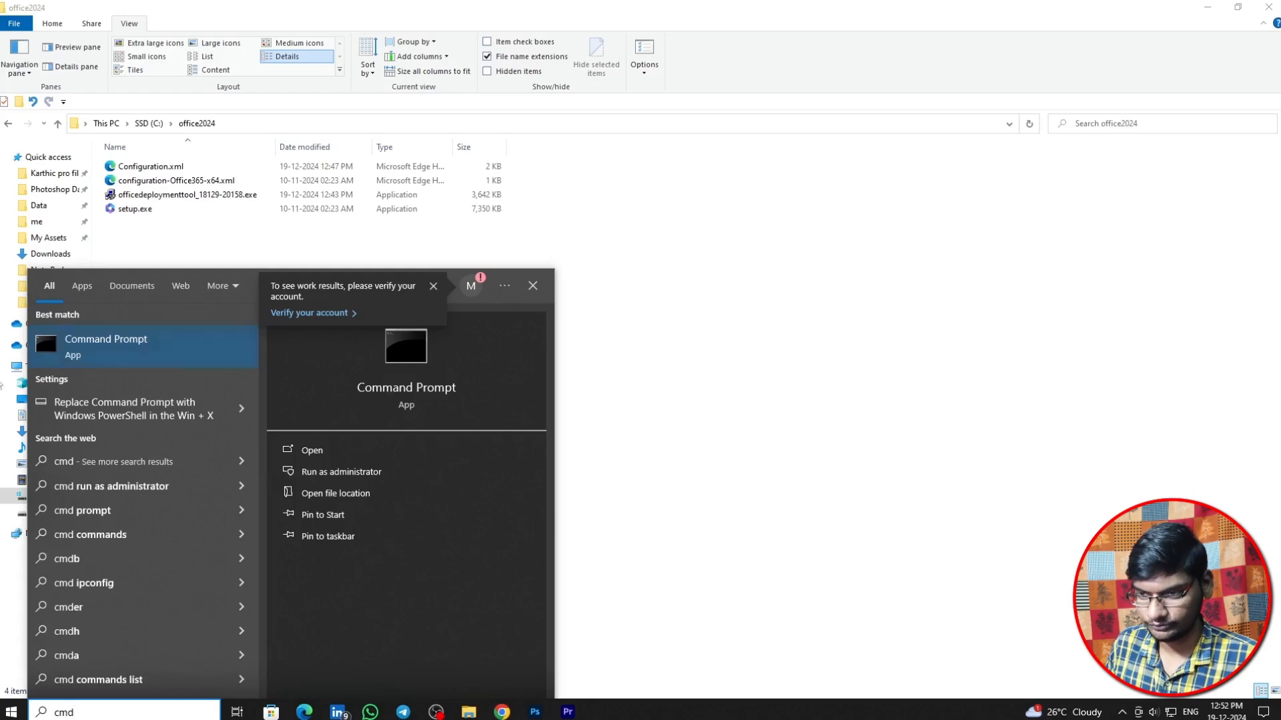
pyautogui.click(349, 478)
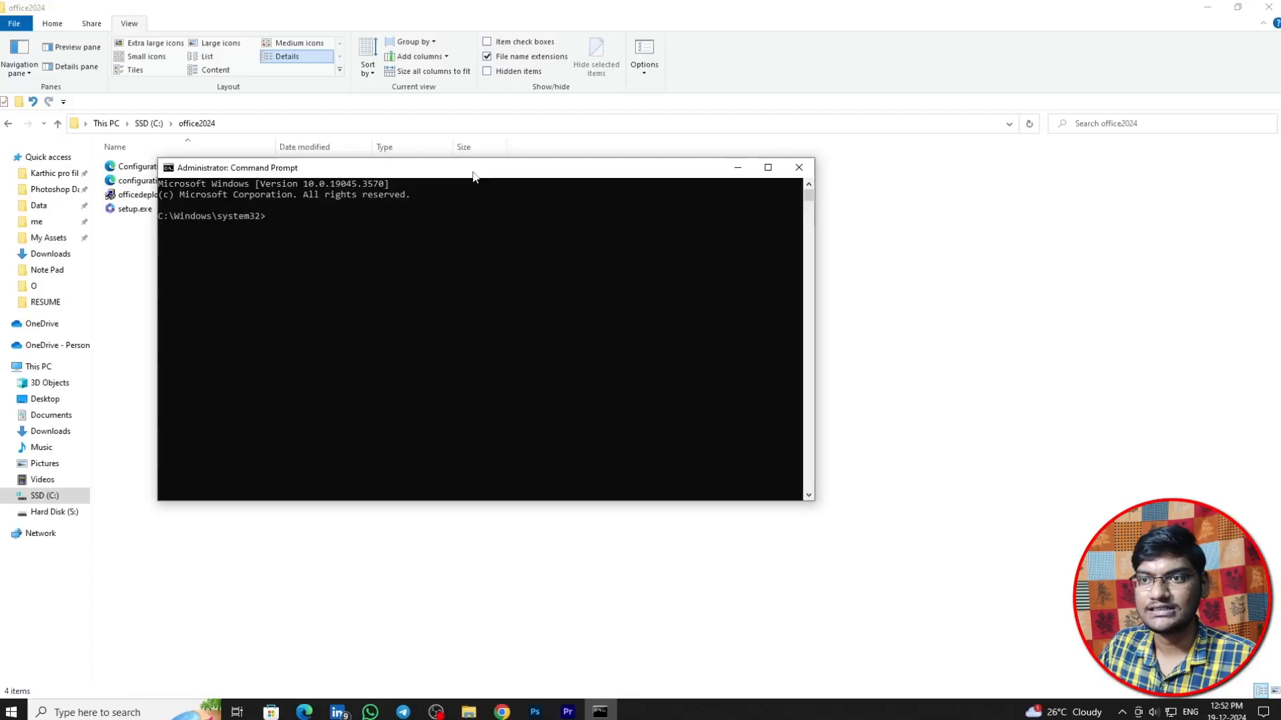
pyautogui.moveTo(473, 173); pyautogui.dragTo(574, 243)
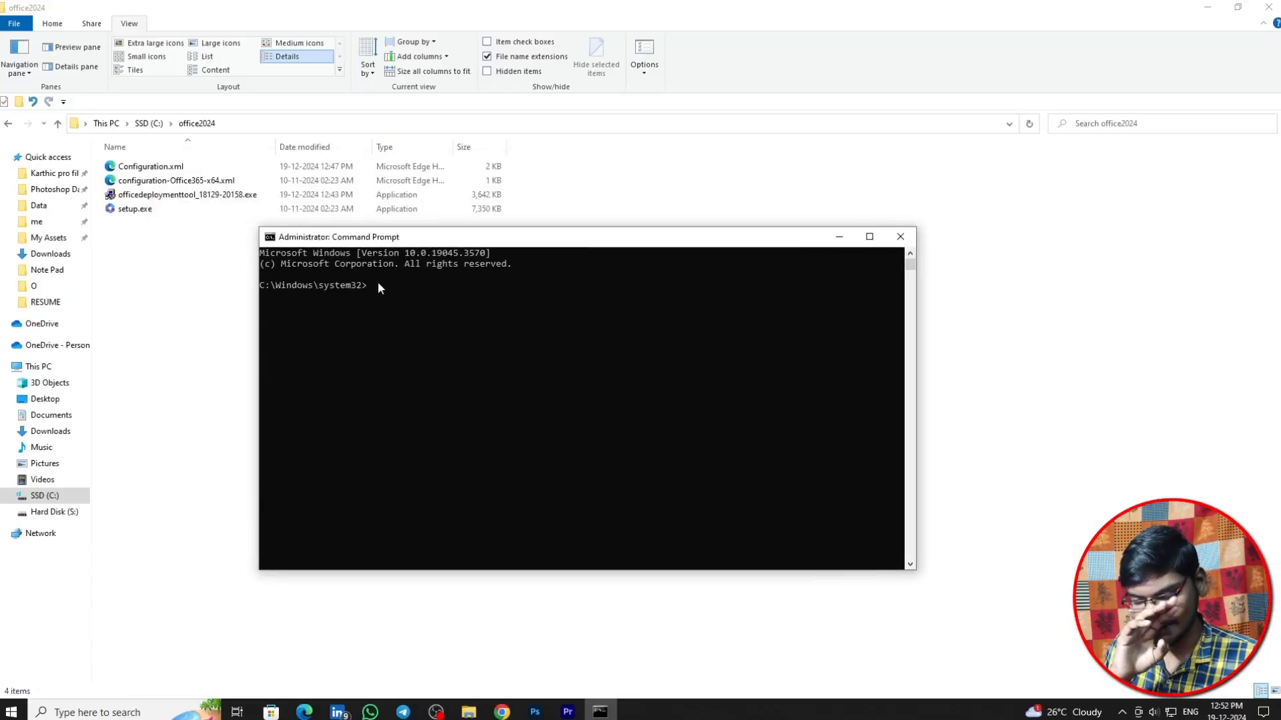
# Change the Command Prompt directory to C:\office2024 with cd, using the path copied from the File Explorer window.
pyautogui.write('cd')
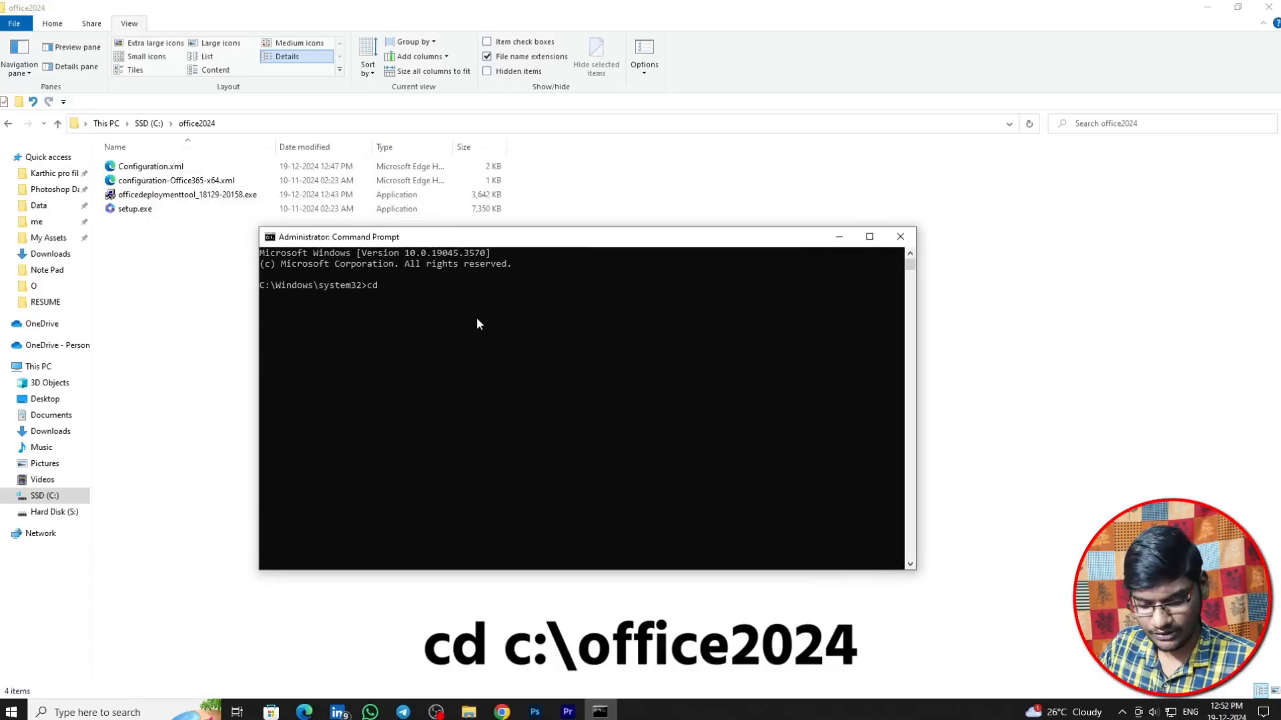
pyautogui.click(230, 125)
pyautogui.press('Escape')
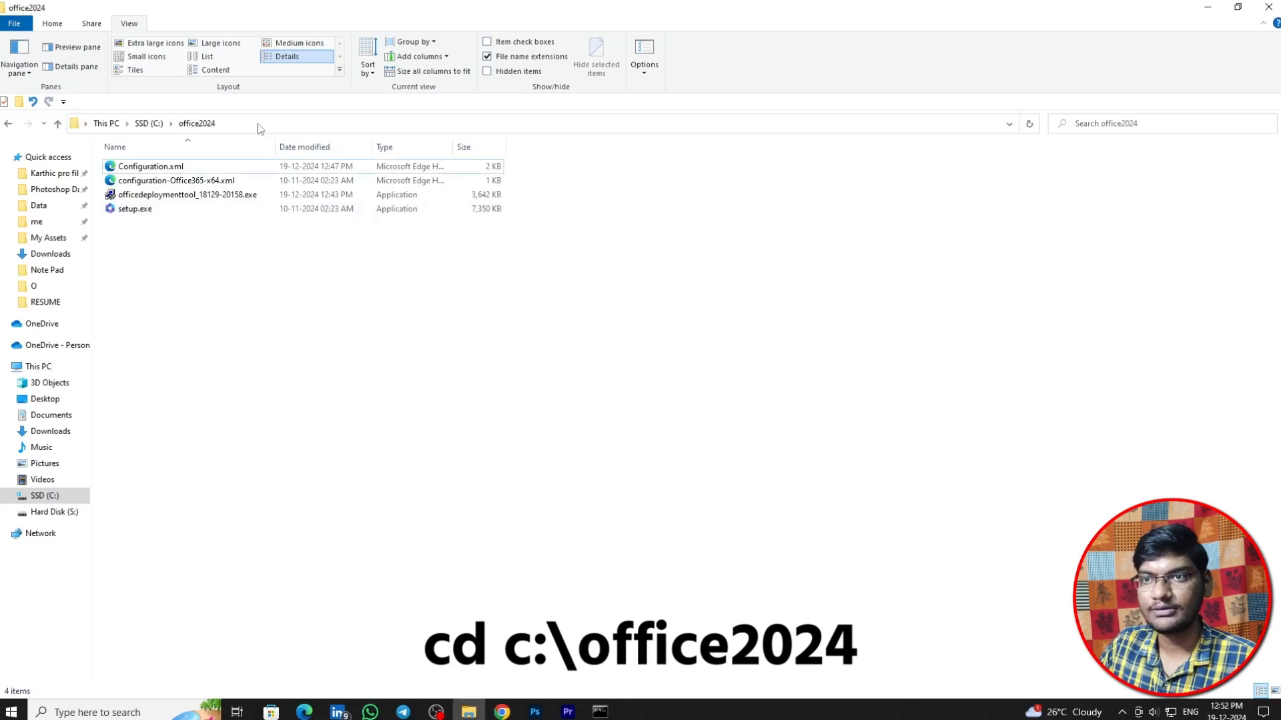
pyautogui.click(246, 122)
pyautogui.hotkey('ctrl', 'c')
pyautogui.rightClick(177, 124)
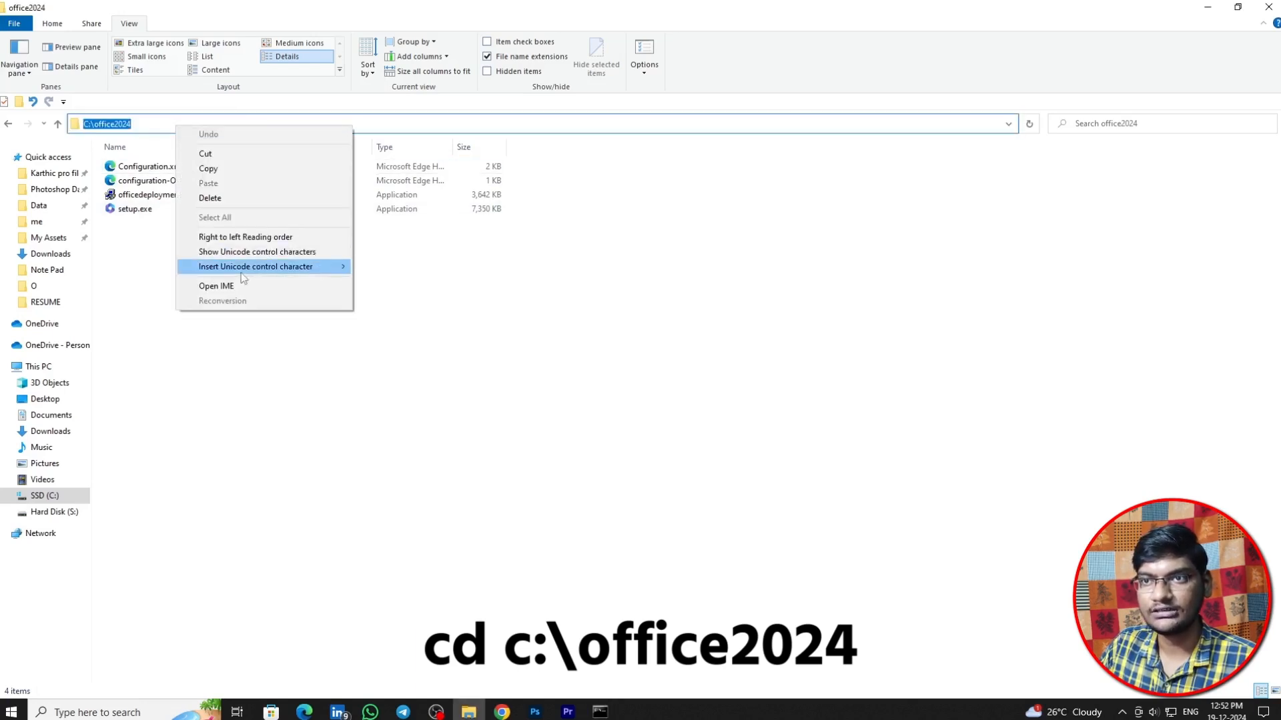
pyautogui.click(211, 169)
pyautogui.click(600, 711)
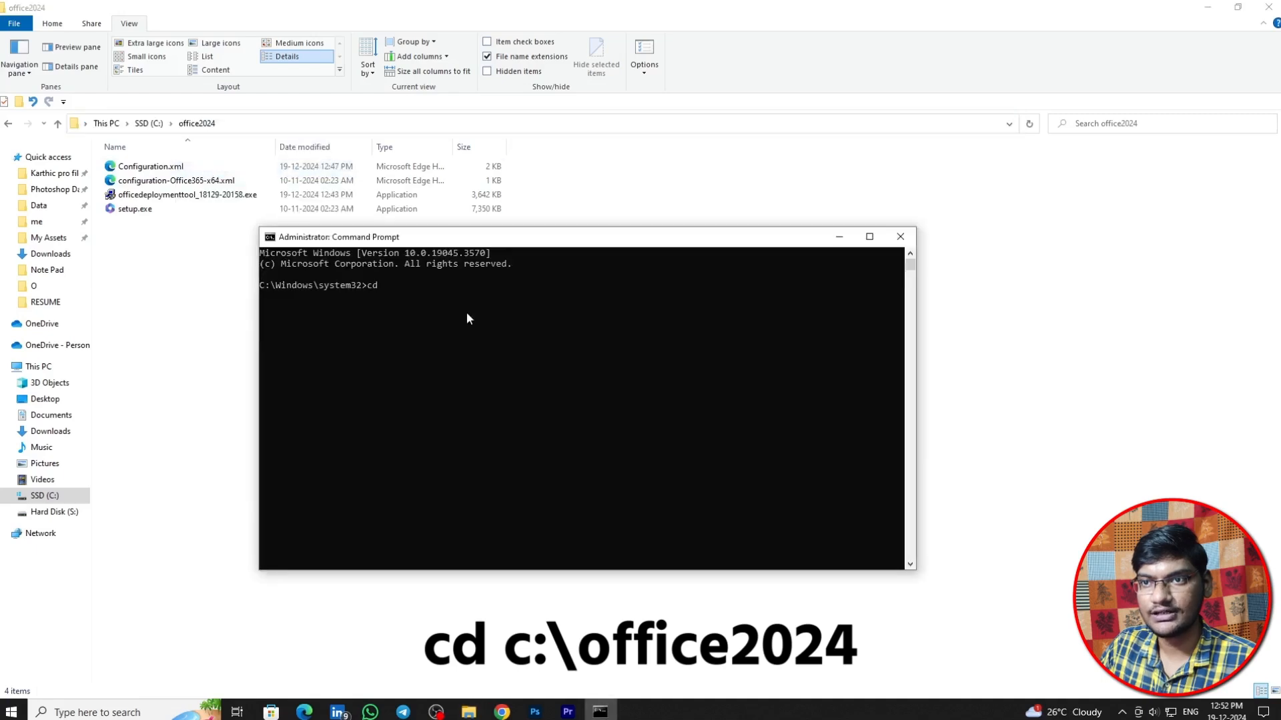
pyautogui.write('cd')
pyautogui.hotkey('ctrl', 'v')
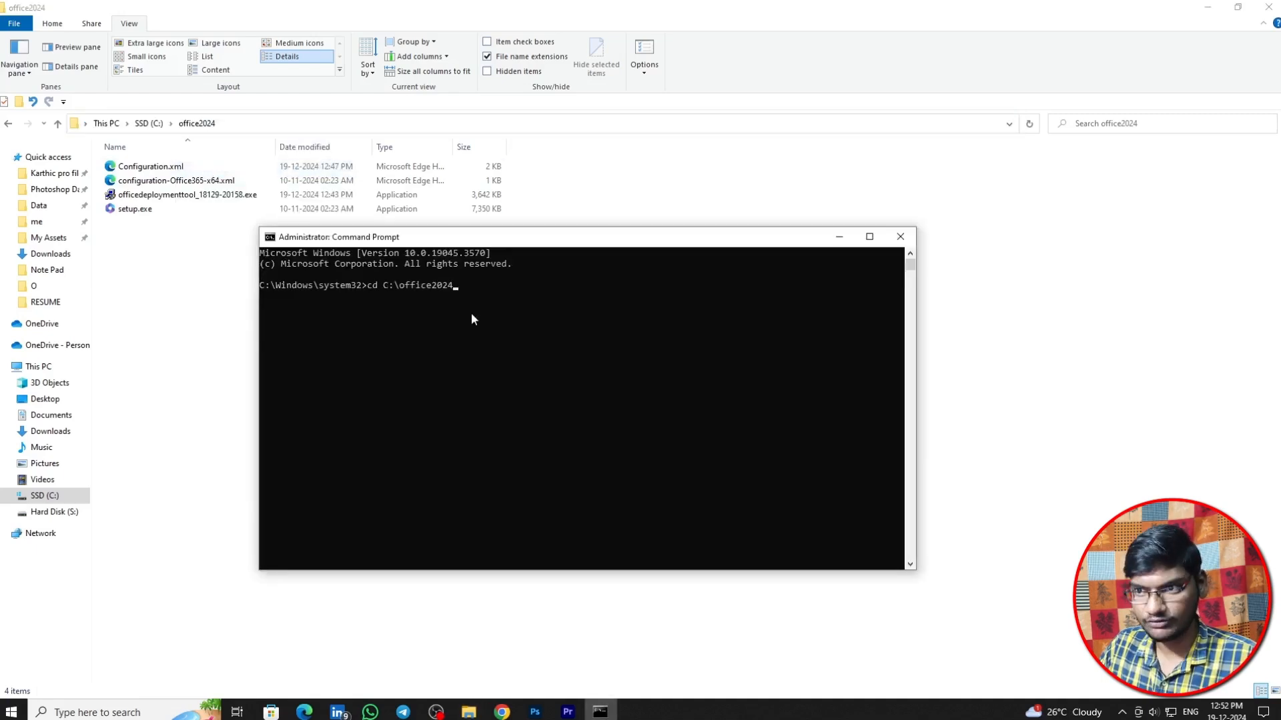
pyautogui.press('Return')
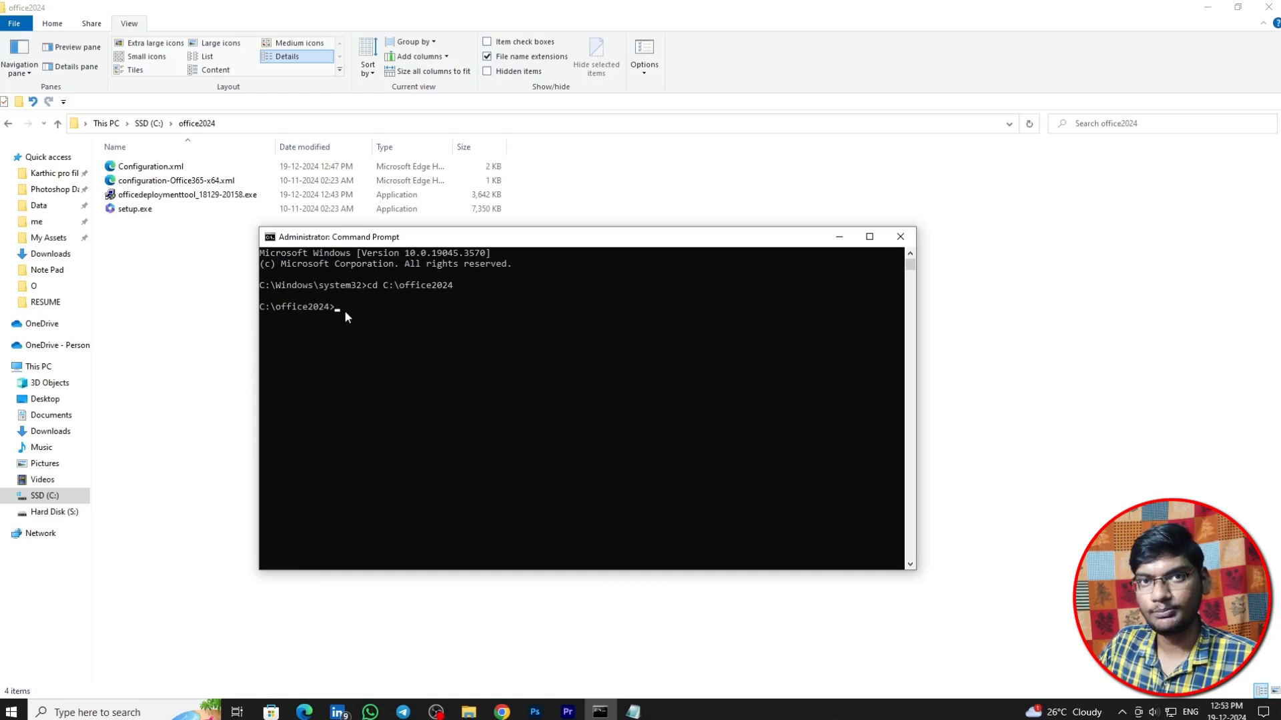
# Start the Office installation with setup.exe /configure configuration.xml and minimize the Command Prompt and File Explorer windows.
pyautogui.write('setup.exe /configure configuration.xml')
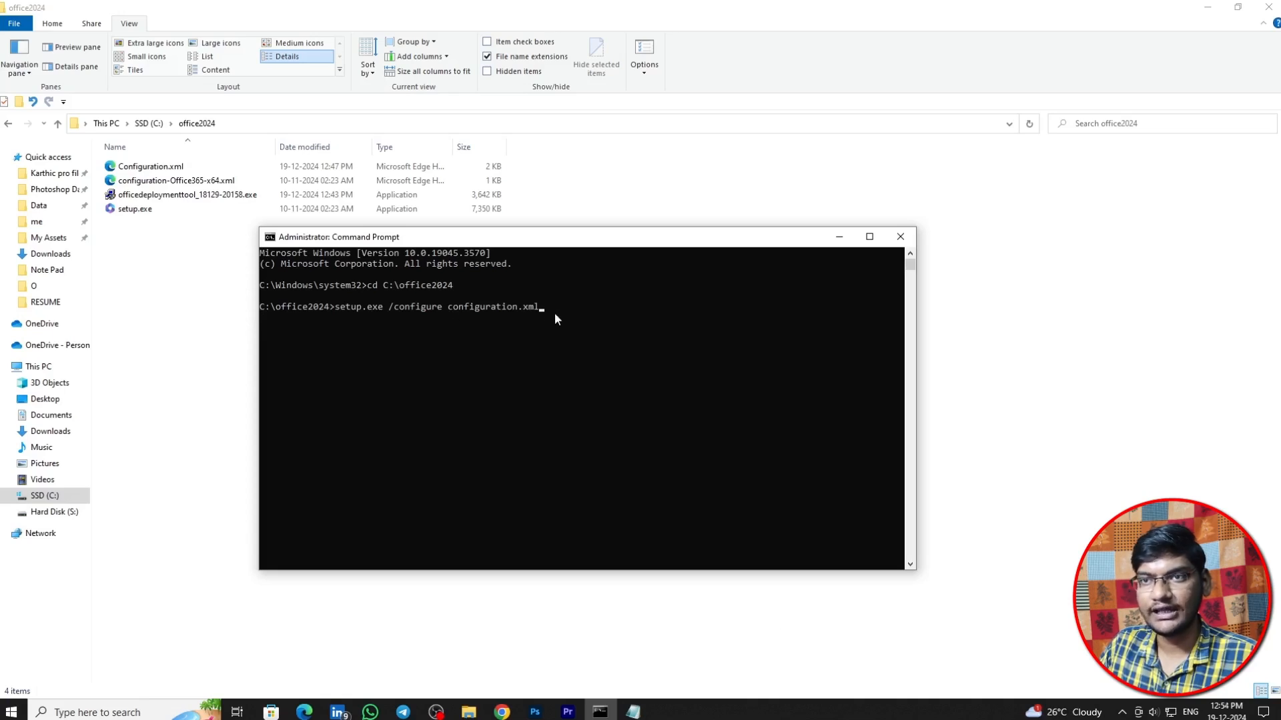
pyautogui.press('Return')
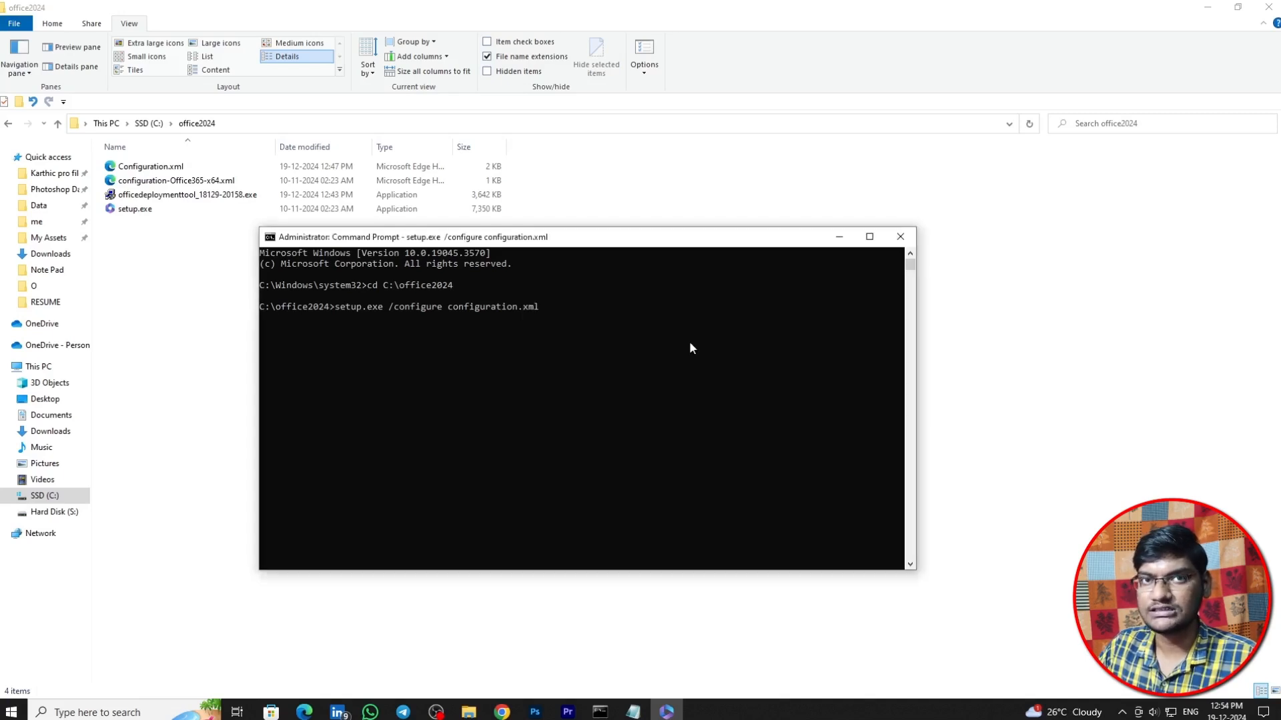
pyautogui.click(839, 241)
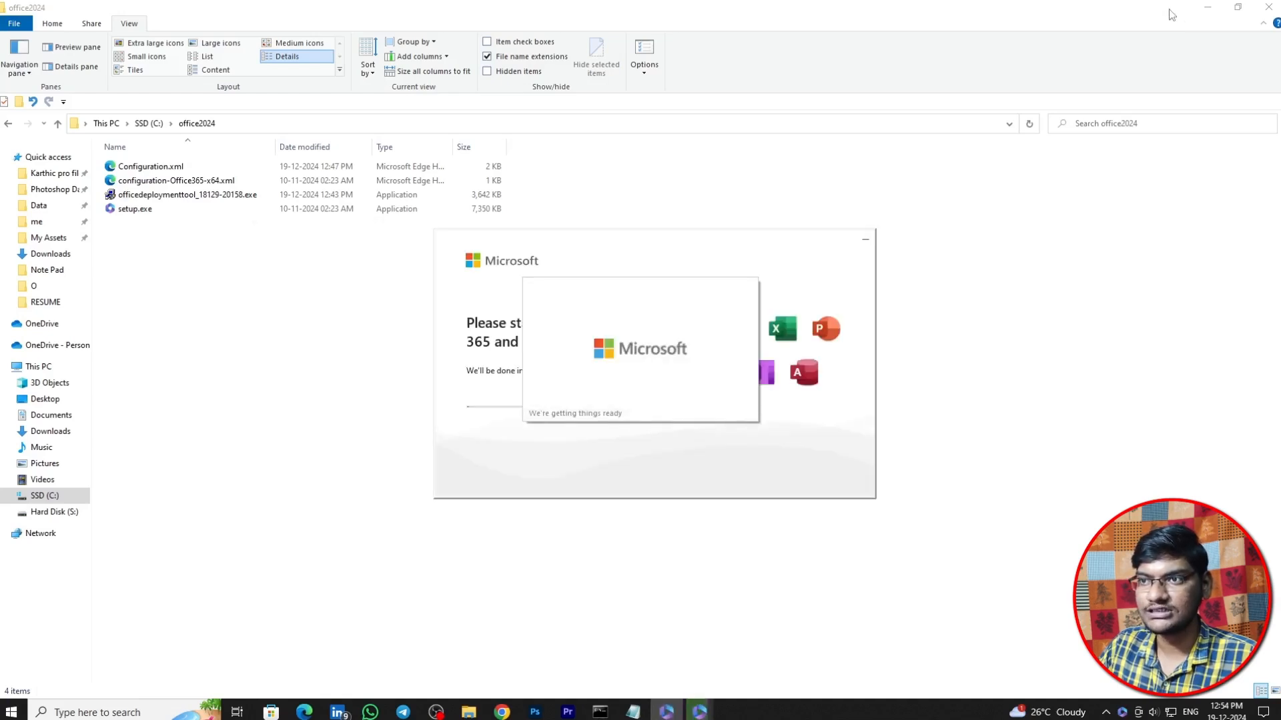
pyautogui.click(1171, 15)
pyautogui.click(1206, 8)
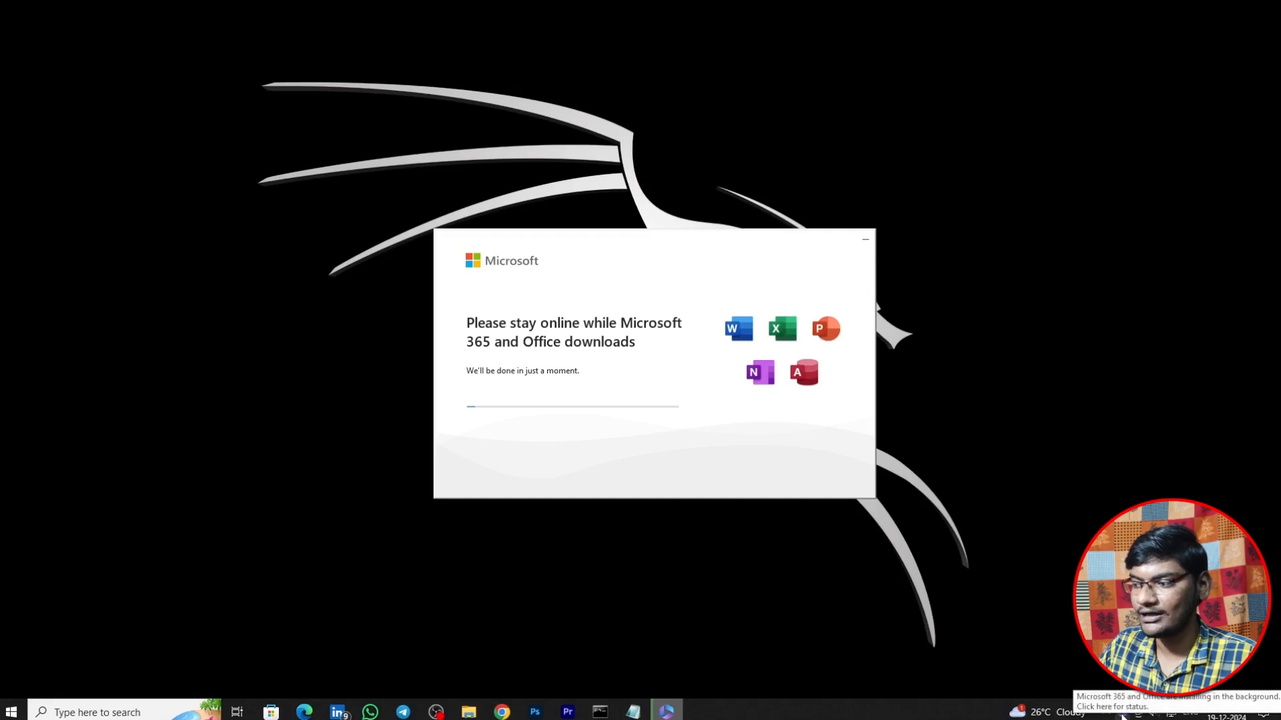
pyautogui.click(1122, 714)
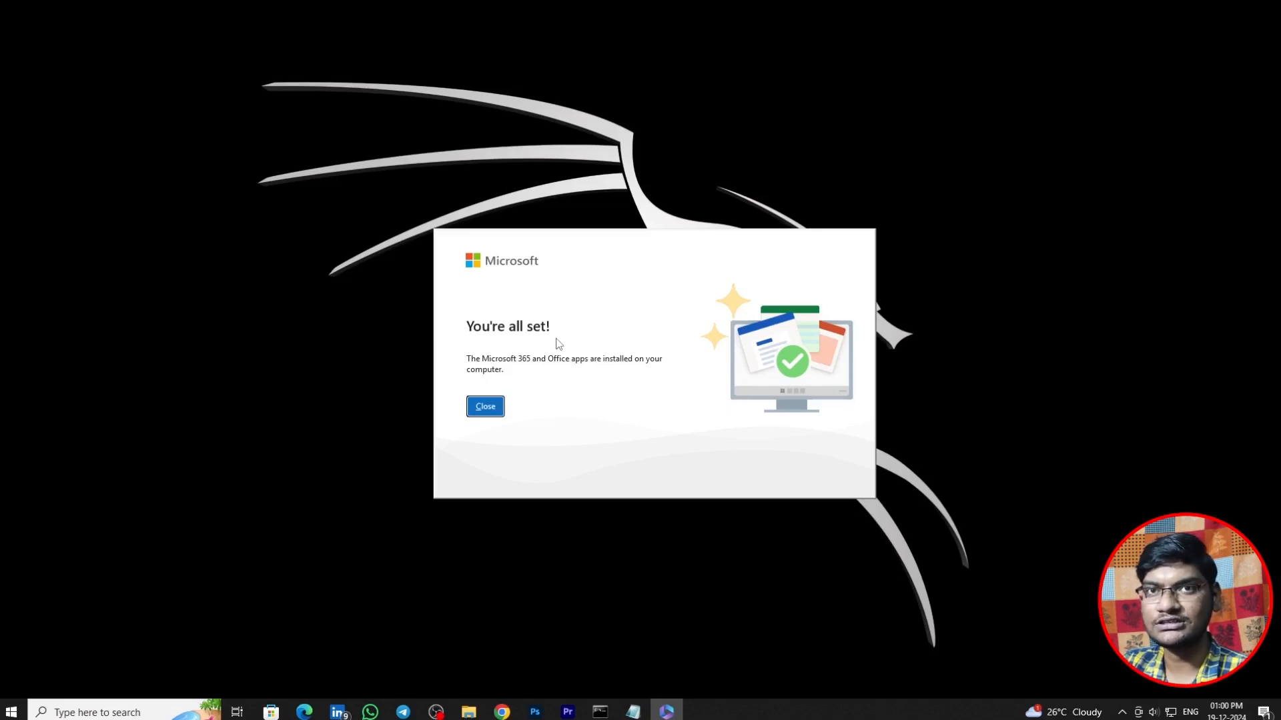
# Close the Office installer once the installation is complete and refresh the desktop.
pyautogui.click(475, 410)
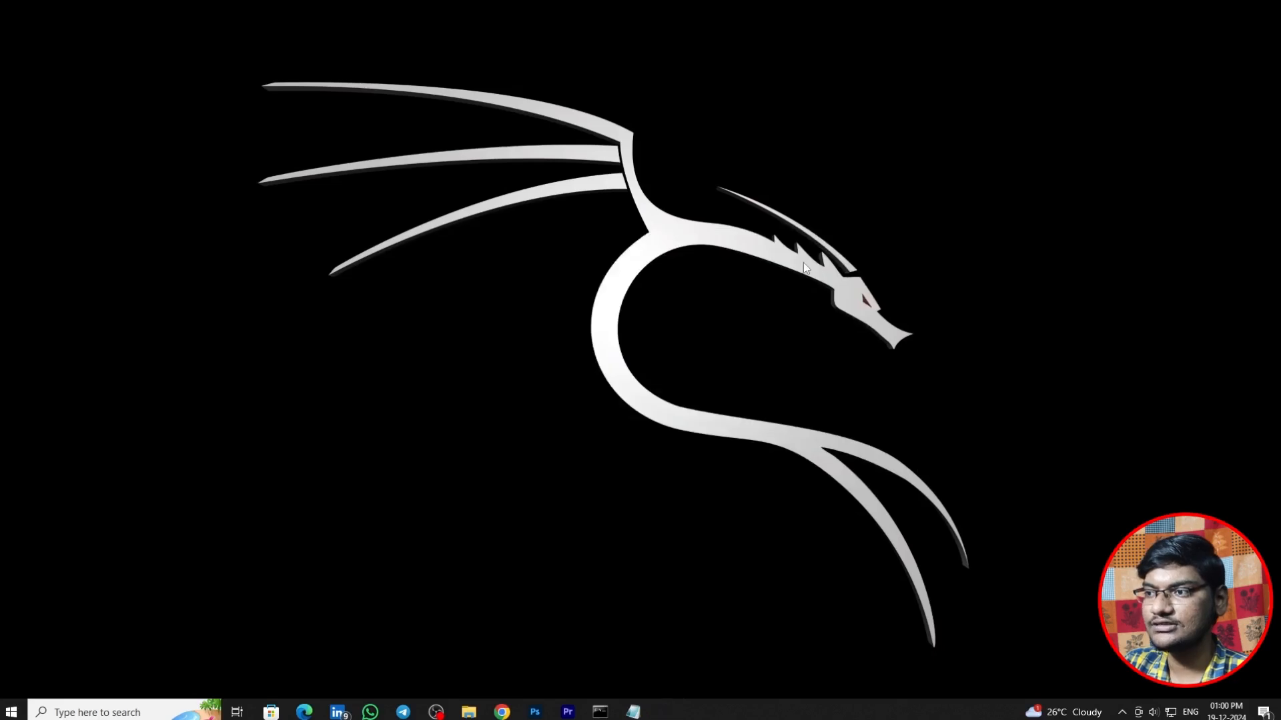
pyautogui.rightClick(803, 262)
pyautogui.click(840, 303)
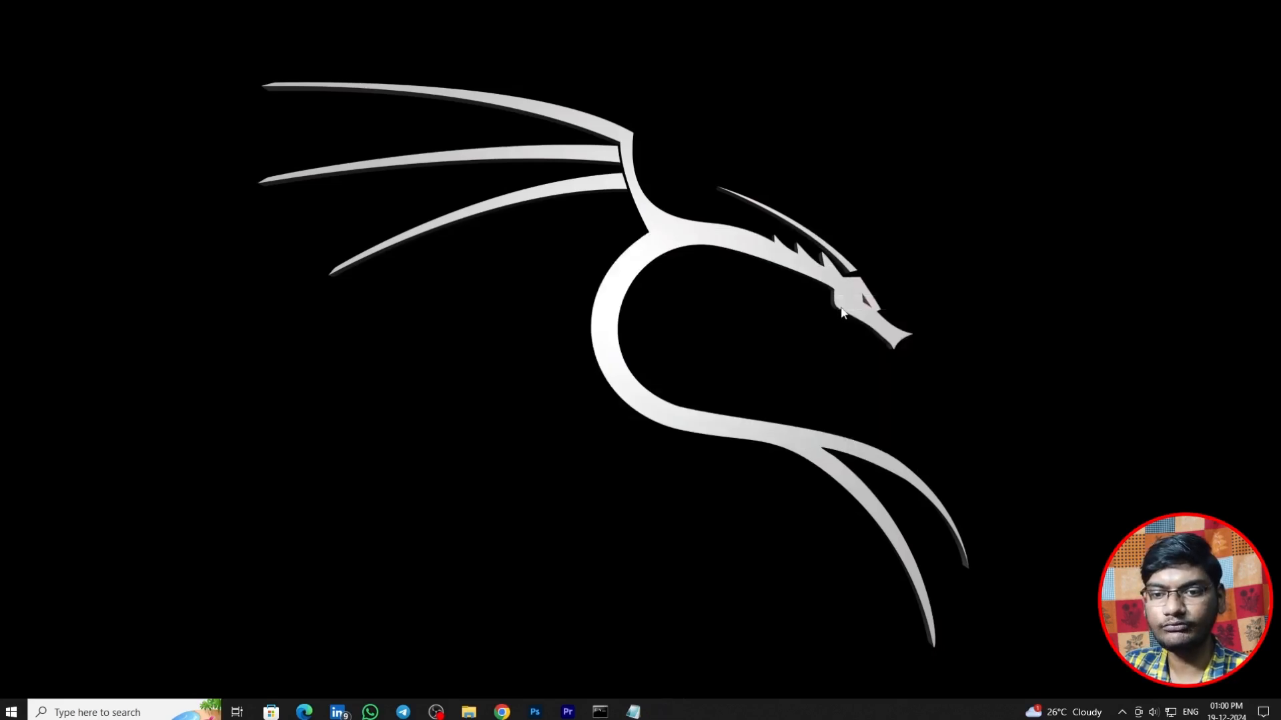
# Launch the newly installed Word, create a blank document and enter the test text "dfgdfhfhf" followed by a new line.
pyautogui.click(11, 712)
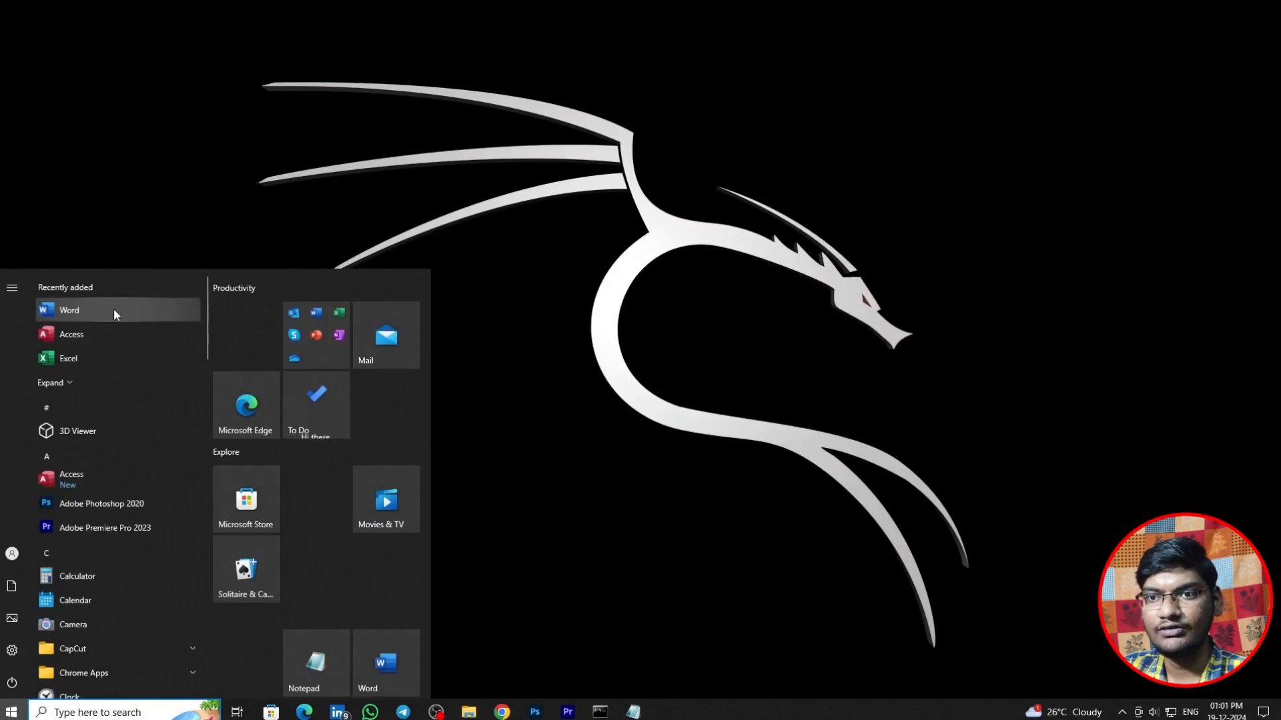
pyautogui.click(113, 311)
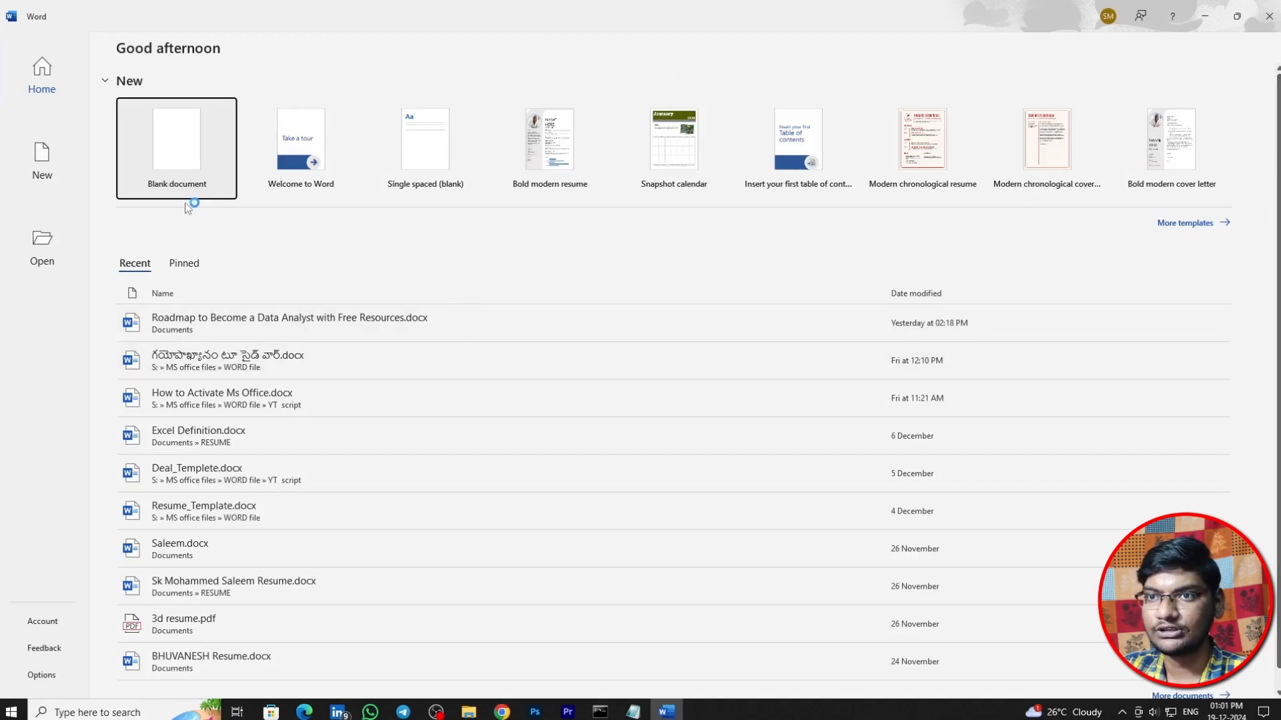
pyautogui.click(158, 131)
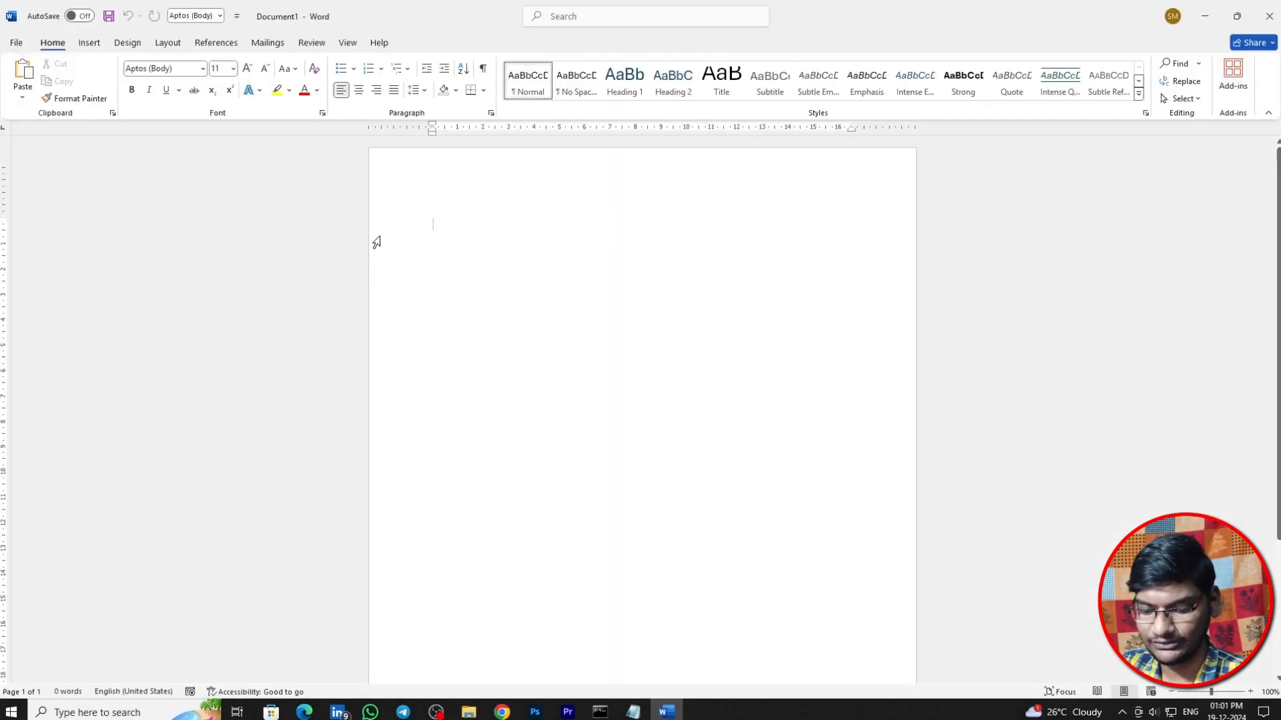
pyautogui.write('dfgdfhfhf')
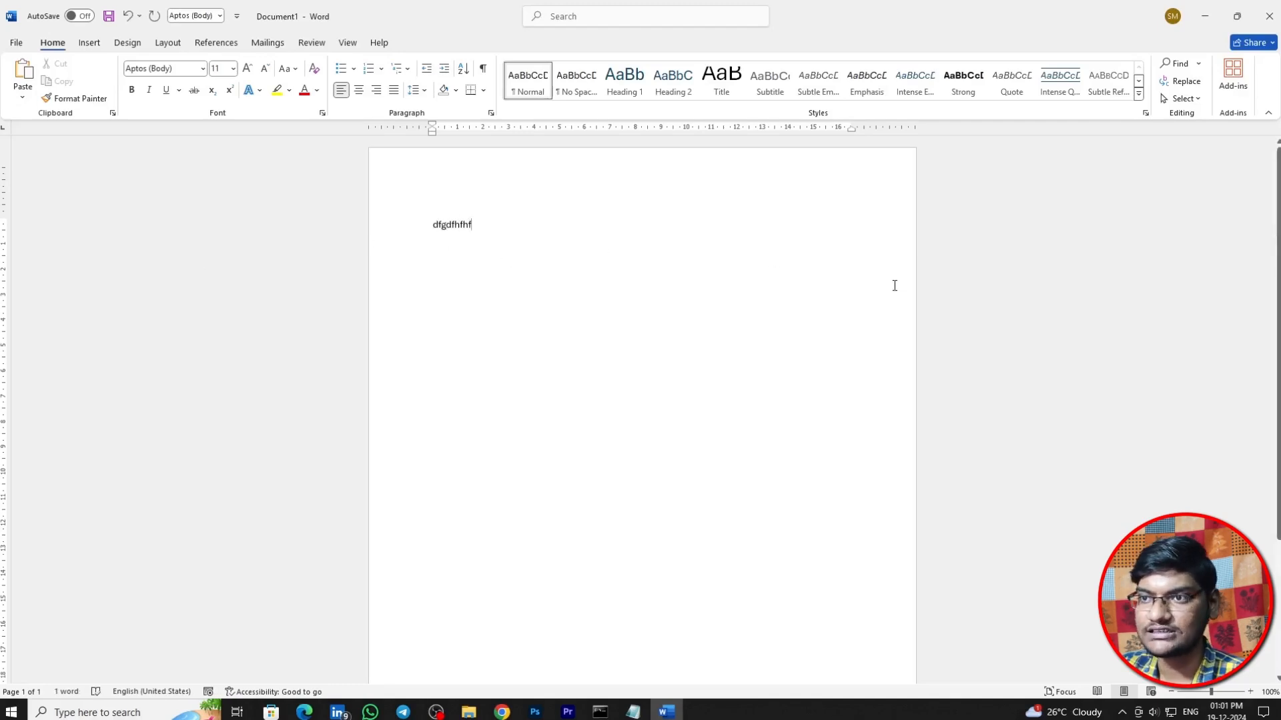
pyautogui.press('Return')
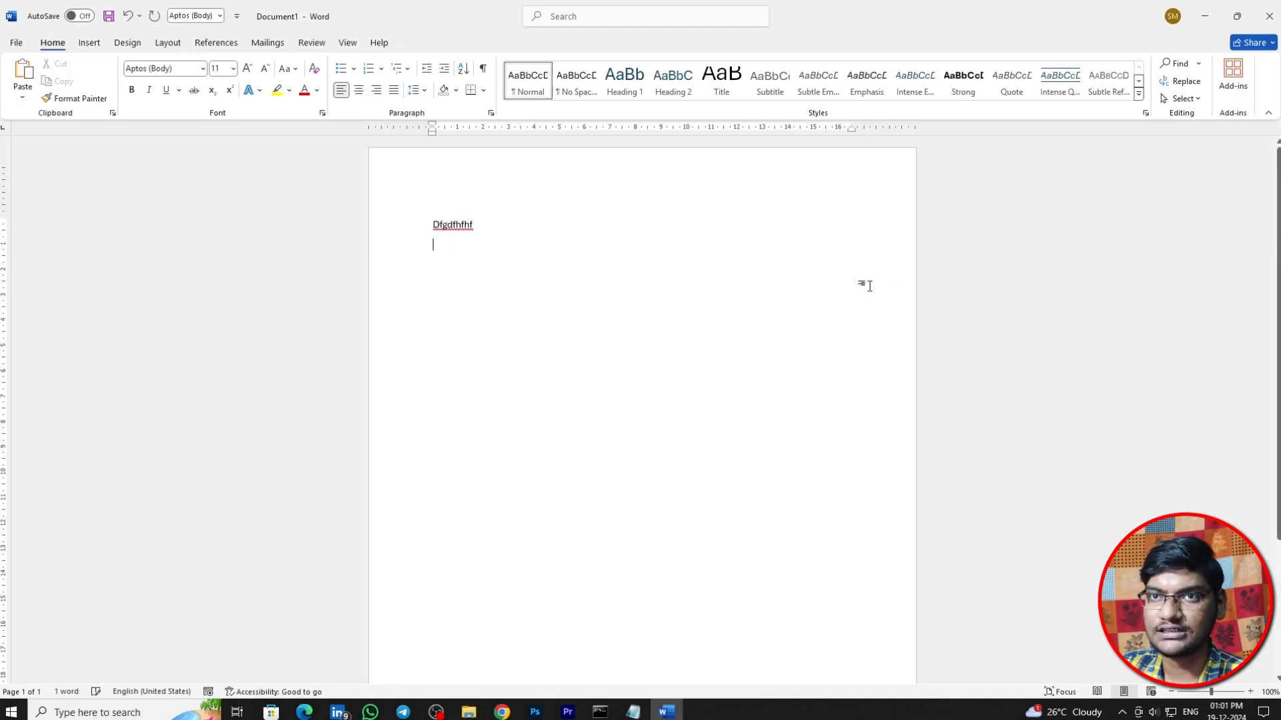
# Open Word's Account page to check the installed Office product information.
pyautogui.click(16, 42)
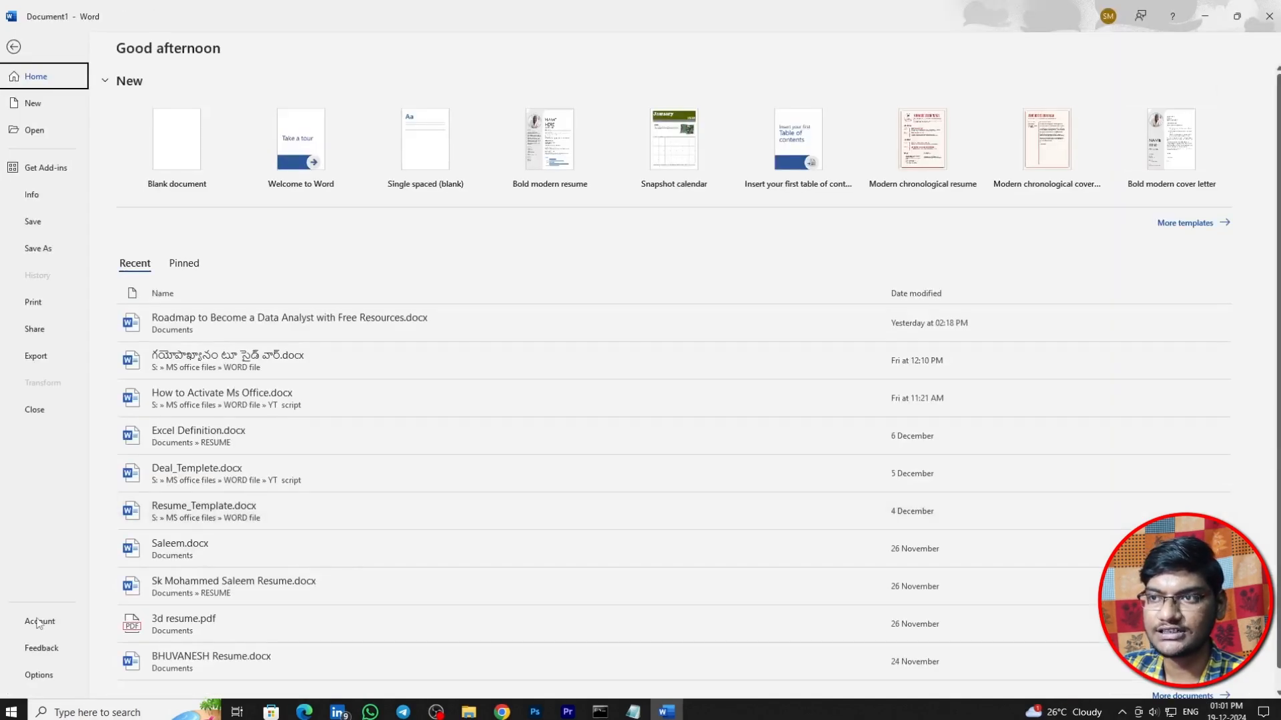
pyautogui.click(39, 622)
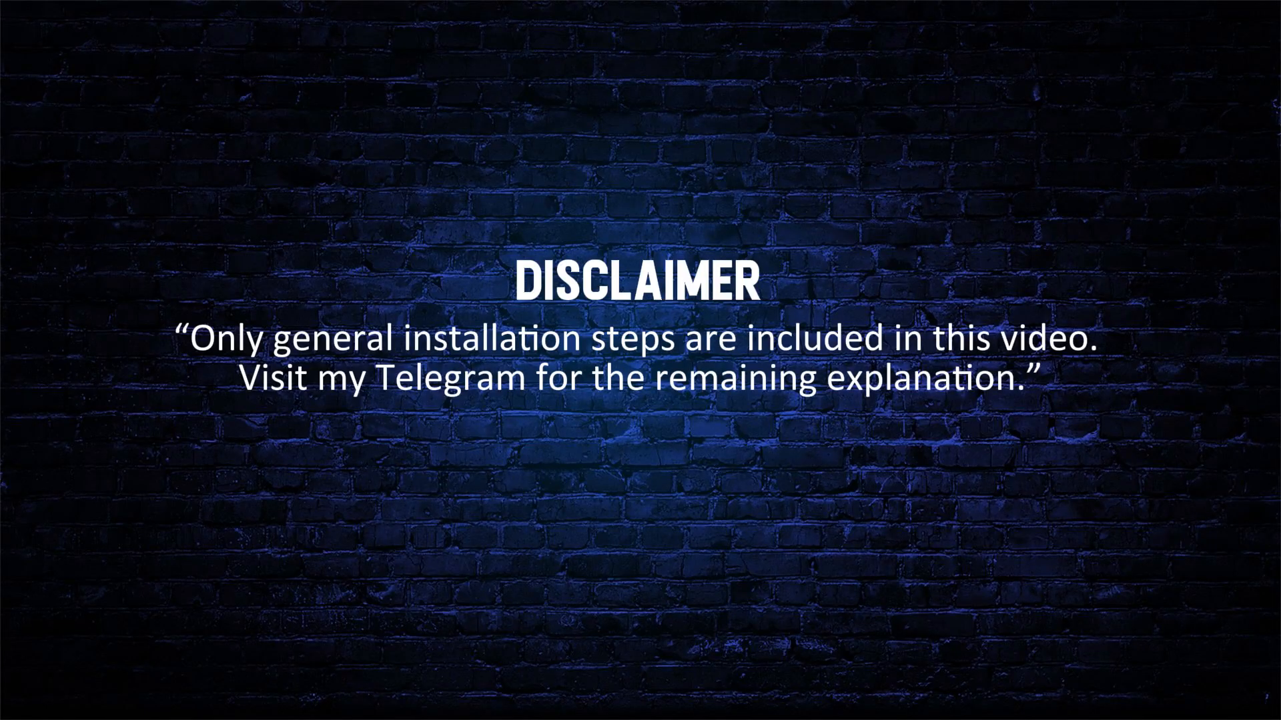